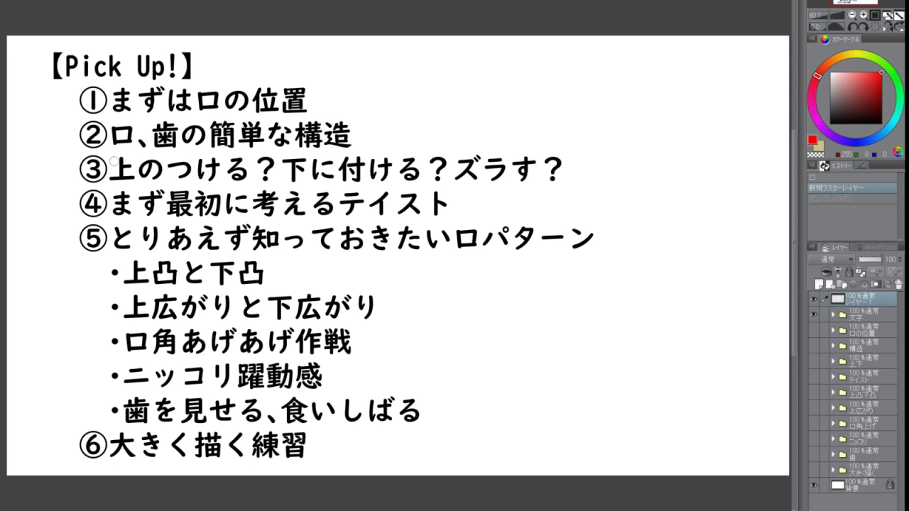
Try red underlines beneath list items ② and ③, undoing each stroke
left_click_drag(91, 145, 383, 148)
key("ctrl+z")
left_click(57, 189)
left_click_drag(60, 189, 589, 187)
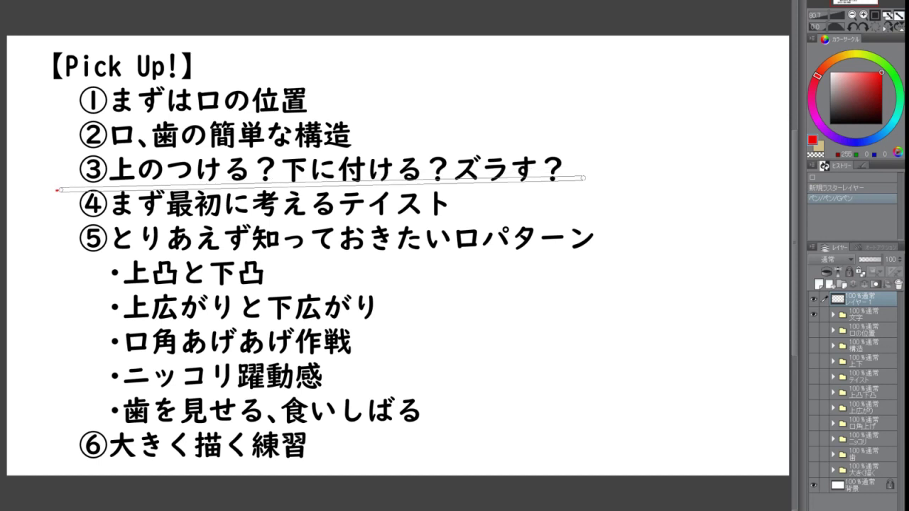
key("ctrl+z")
key("ctrl+z")
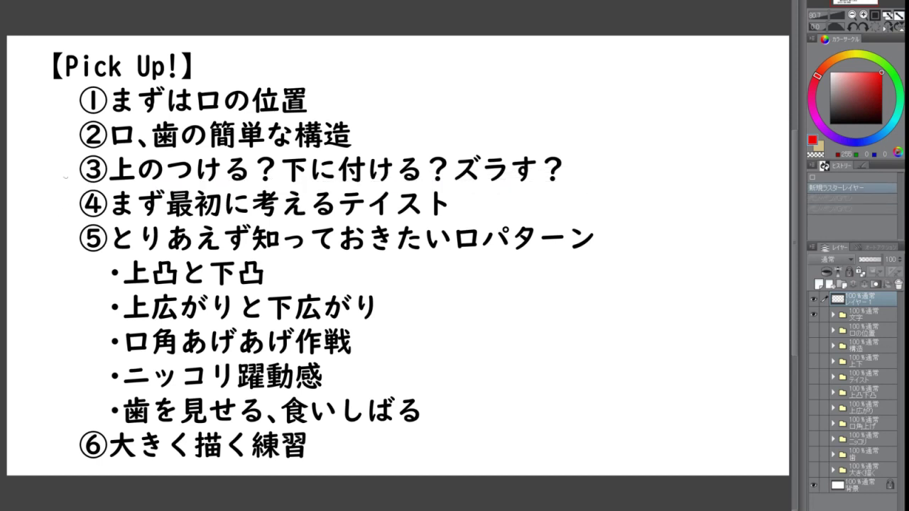
left_click(64, 179)
left_click_drag(65, 182, 595, 176)
key("ctrl+z")
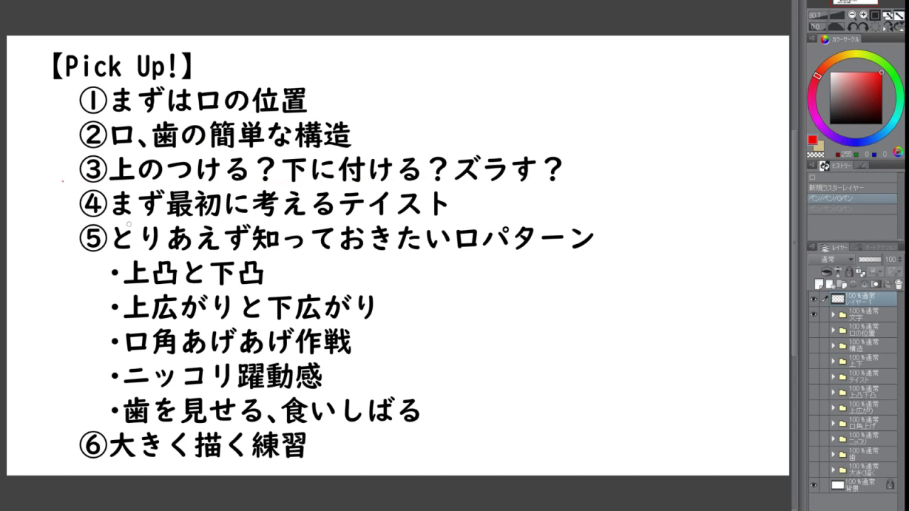
key("ctrl+z")
Try a red stroke down the item numbers from ③ to ⑥ and an underline beneath item ⑥, undoing both
mouse_move(83, 161)
left_mouse_down()
mouse_move(66, 179)
mouse_move(71, 280)
mouse_move(103, 460)
left_mouse_up()
key("ctrl+z")
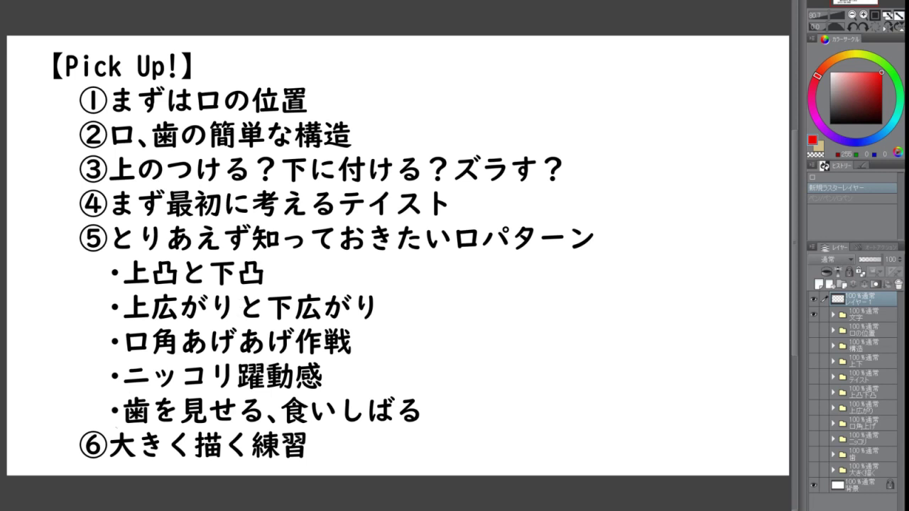
left_click_drag(73, 472, 395, 466)
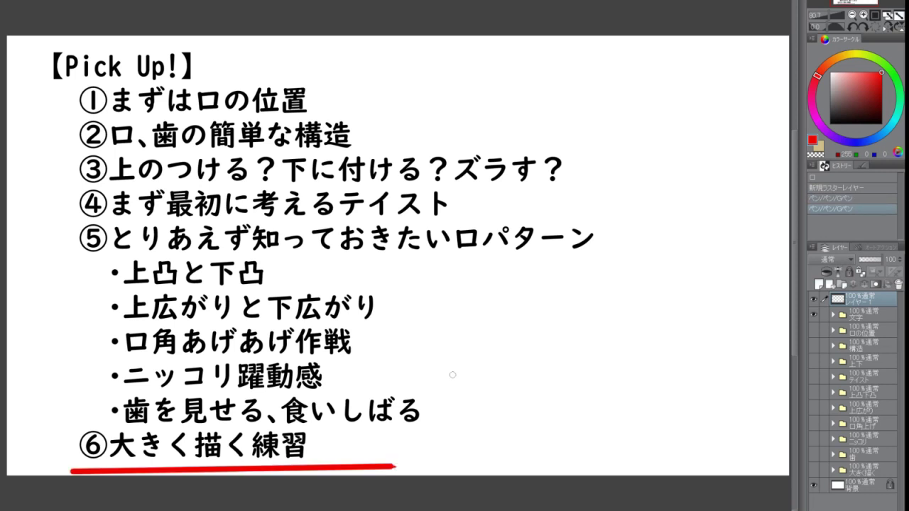
key("ctrl+z")
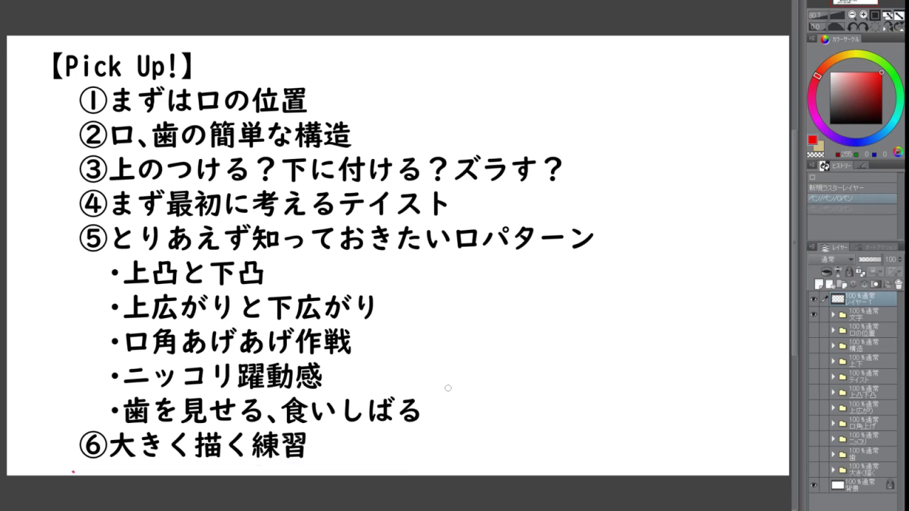
key("ctrl+z")
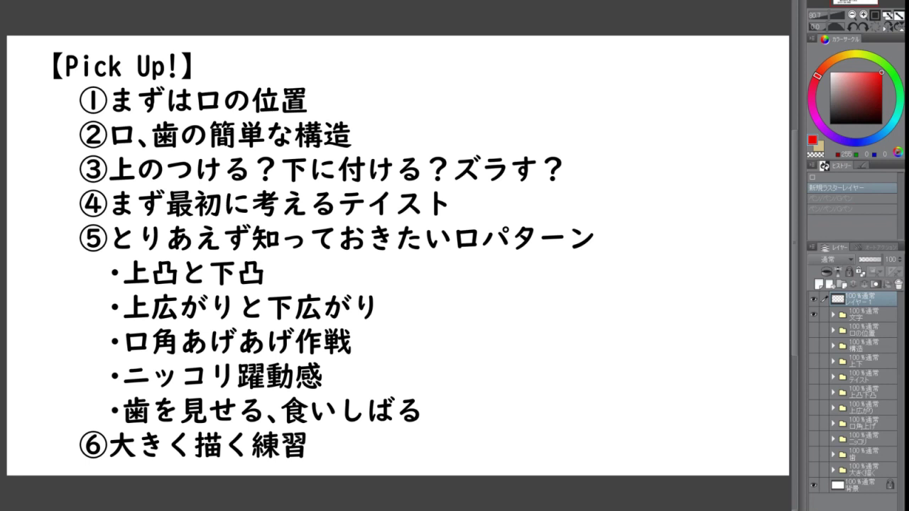
Hide the 文字 folder, and show and select the 口の位置 folder containing the three head sketches
left_click(813, 313)
left_click(814, 330)
left_click(862, 330)
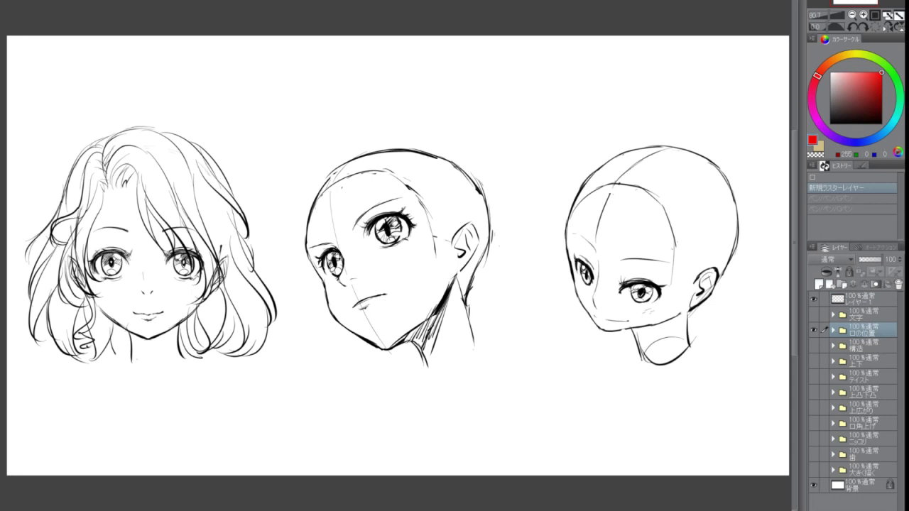
Shift the downward-looking head sketch on レイヤー 5 slightly toward the middle head and reselect レイヤー 1
scroll(695, 389, "down", 1)
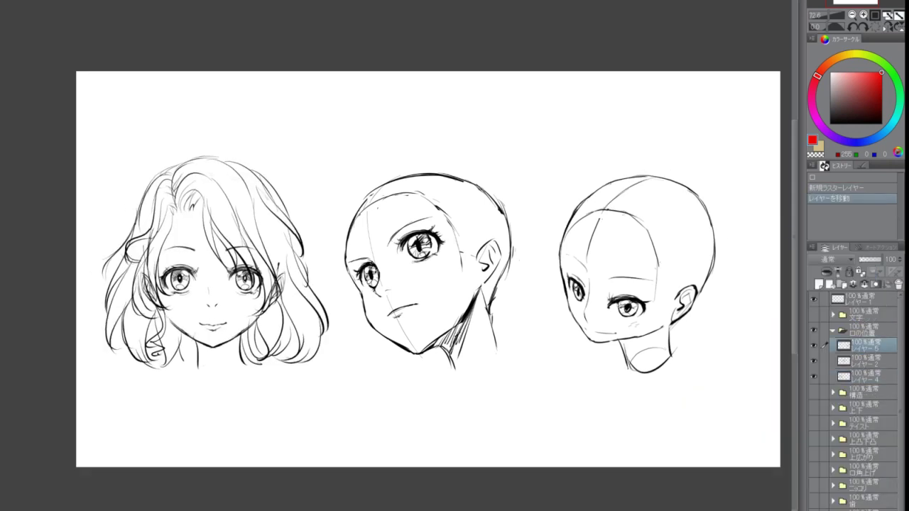
left_click_drag(637, 276, 626, 277)
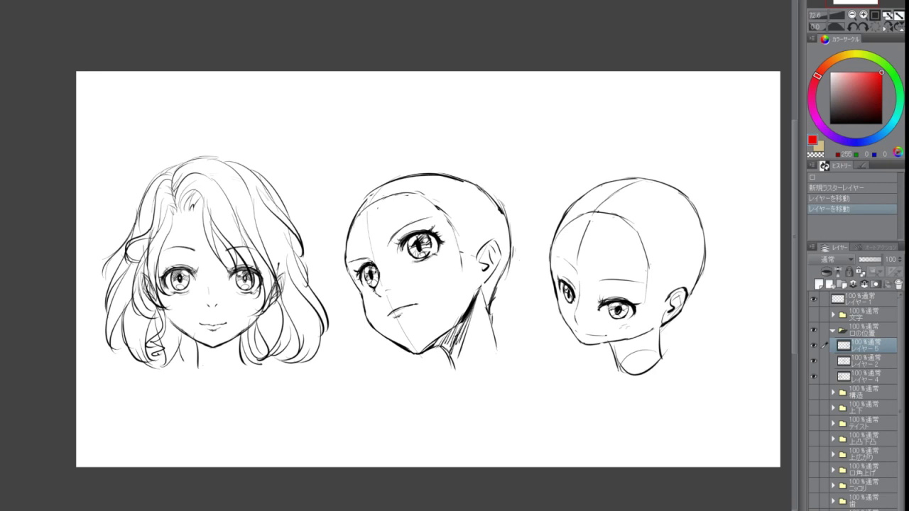
left_click(862, 298)
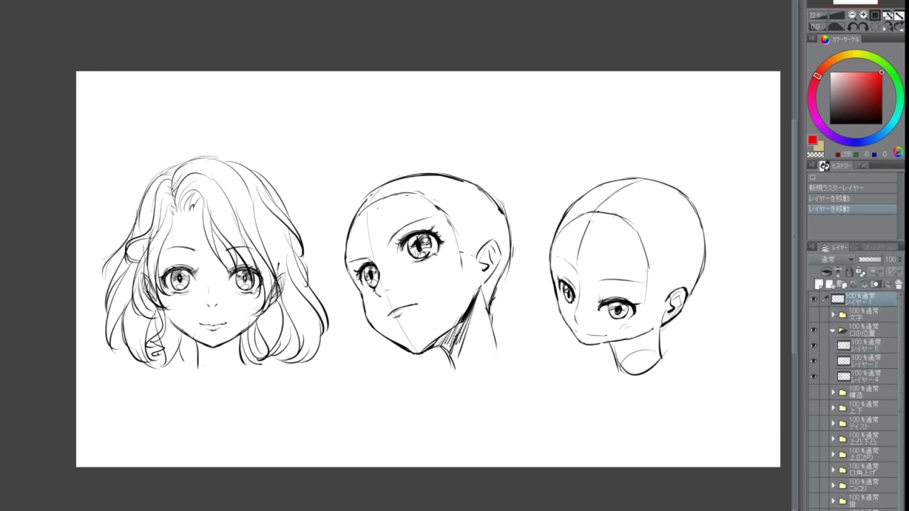
Draw short red marks beneath the nose and at the chin of the front-facing girl, joined by a vertical line
scroll(179, 326, "up", 3)
left_click_drag(179, 315, 228, 199)
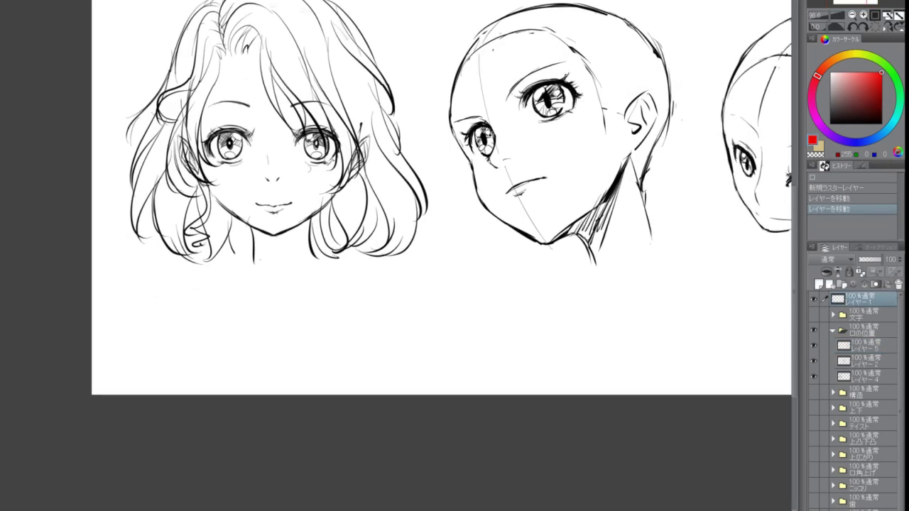
scroll(264, 102, "up", 3)
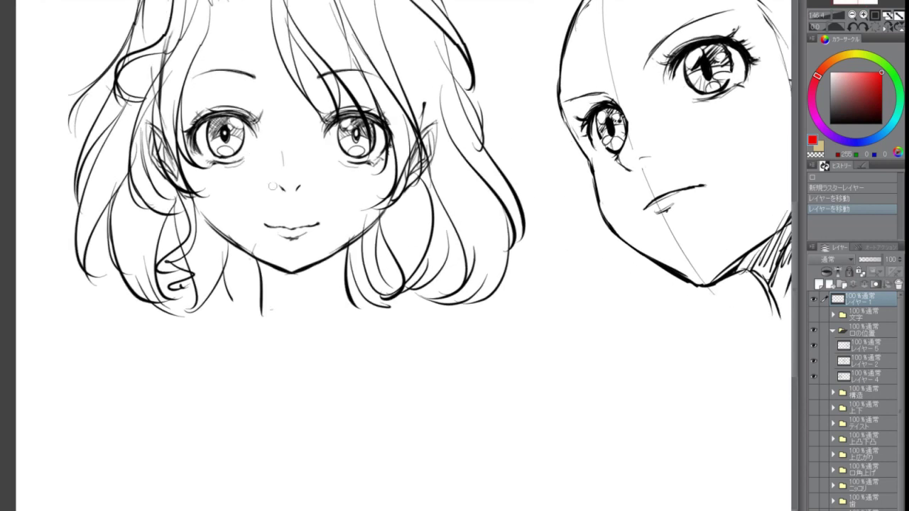
left_click_drag(281, 188, 300, 188)
left_click_drag(281, 192, 299, 190)
left_click_drag(278, 273, 303, 273)
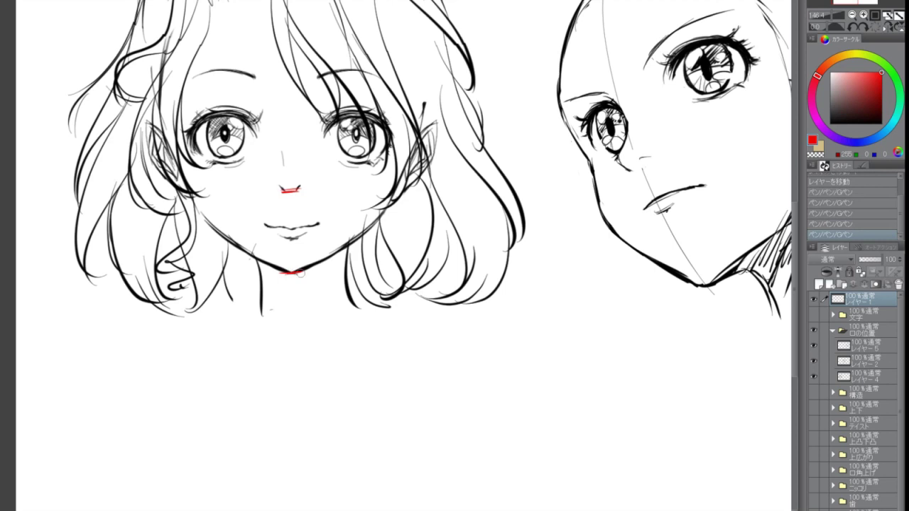
left_click_drag(290, 190, 291, 275)
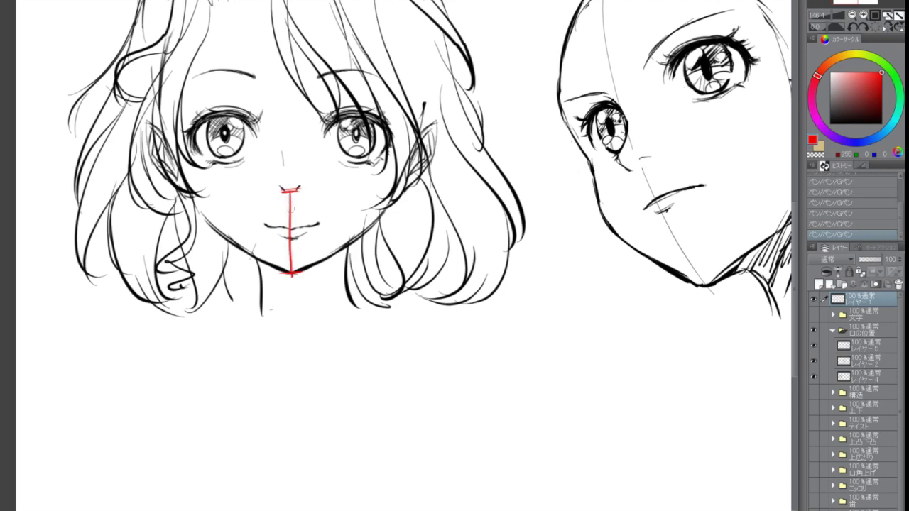
Divide the red nose-to-chin line into thirds with tick marks and highlight the upper third and the mouth area
mouse_move(284, 216)
left_mouse_down()
mouse_move(297, 216)
mouse_move(301, 247)
left_mouse_up()
left_click_drag(290, 192, 289, 220)
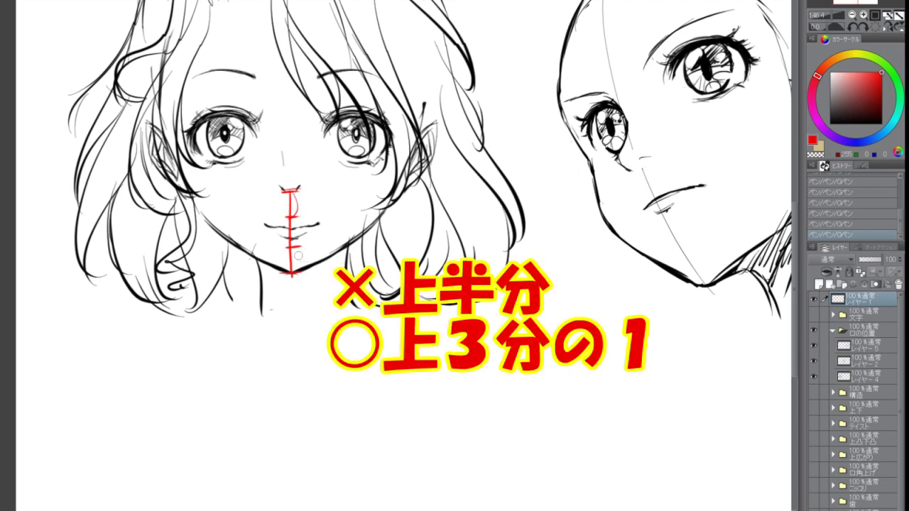
left_click_drag(290, 218, 297, 227)
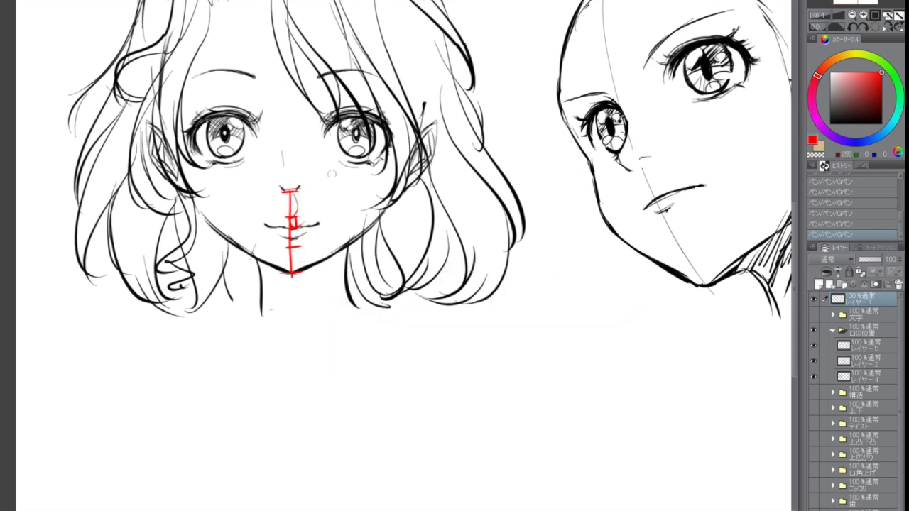
Undo the highlight strokes and erase the red guide line with its marks from the front-facing face
key("ctrl+z")
key("ctrl+z")
key("ctrl+z")
scroll(294, 225, "up", 1)
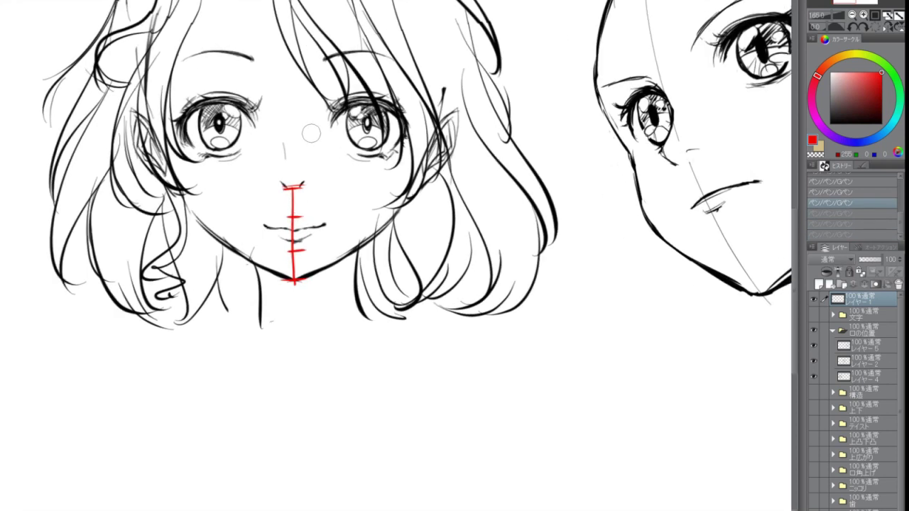
key("e")
mouse_move(279, 179)
left_mouse_down()
mouse_move(288, 283)
mouse_move(296, 252)
mouse_move(308, 289)
left_mouse_up()
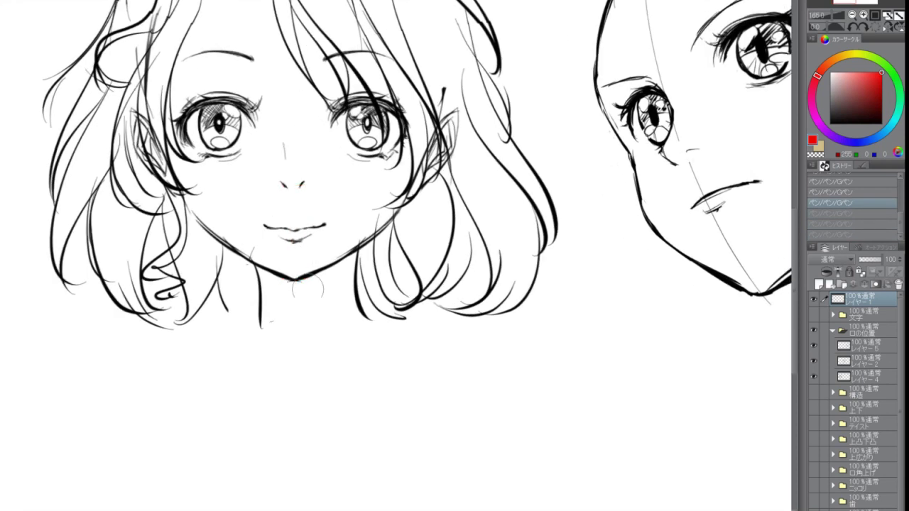
Try red strokes spanning the nose-to-mouth gap and the lower-lip-to-chin gap on the front-facing face, undoing each
scroll(307, 240, "up", 1)
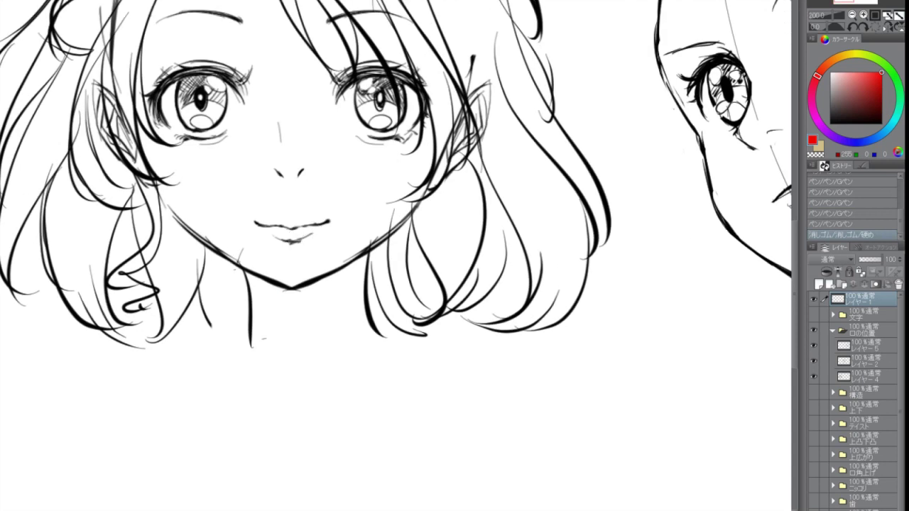
left_click_drag(325, 149, 380, 165)
scroll(364, 181, "up", 1)
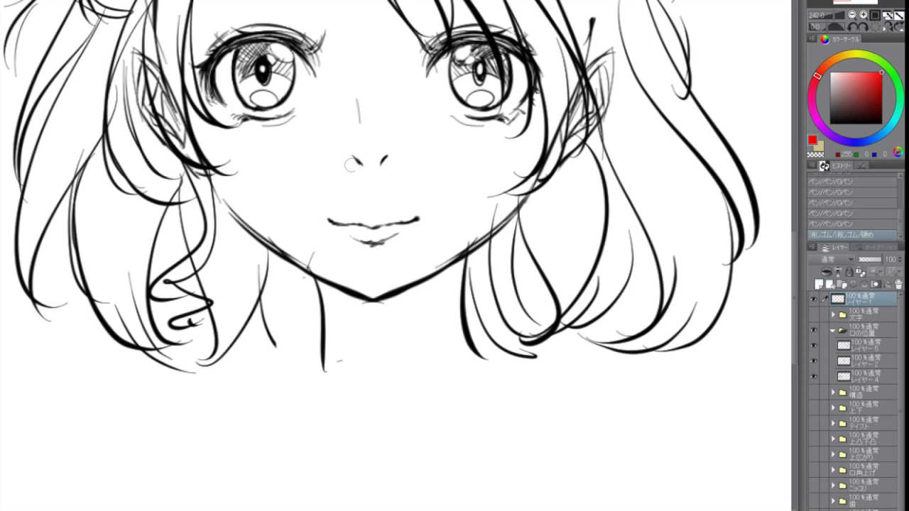
mouse_move(367, 166)
left_mouse_down()
mouse_move(366, 226)
mouse_move(372, 216)
left_mouse_up()
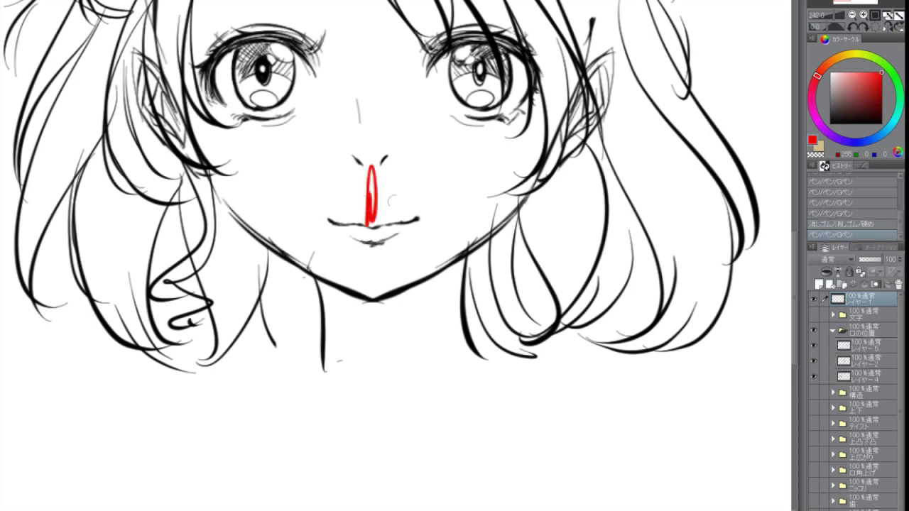
key("ctrl+z")
left_click_drag(374, 248, 371, 310)
key("ctrl+z")
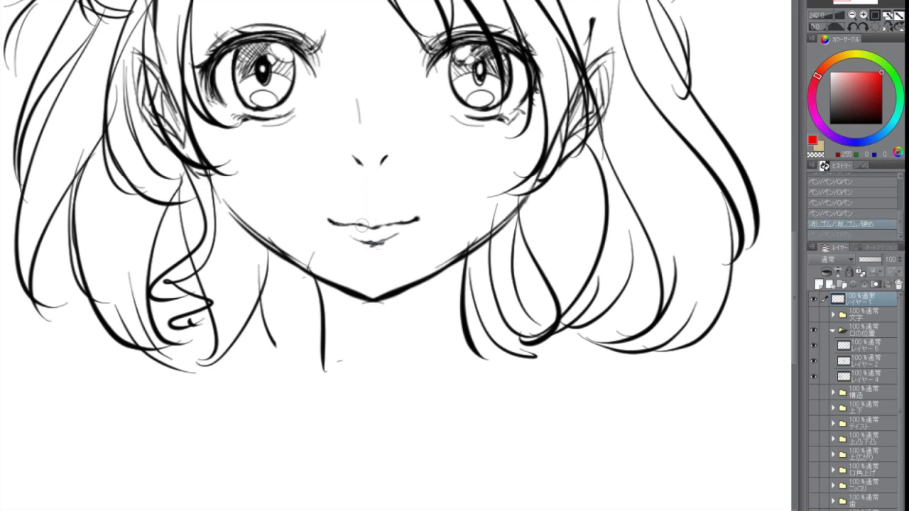
Try a curved red line from the nose through the mouth to the chin with a small mouth mark, undoing the strokes
scroll(364, 205, "up", 1)
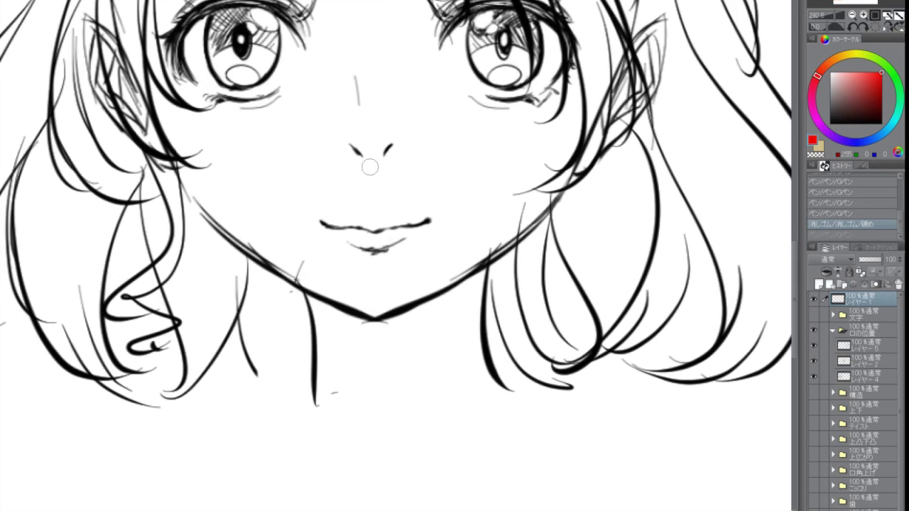
mouse_move(371, 159)
left_mouse_down()
mouse_move(382, 302)
mouse_move(369, 319)
left_mouse_up()
left_click_drag(375, 229, 388, 213)
key("ctrl+z")
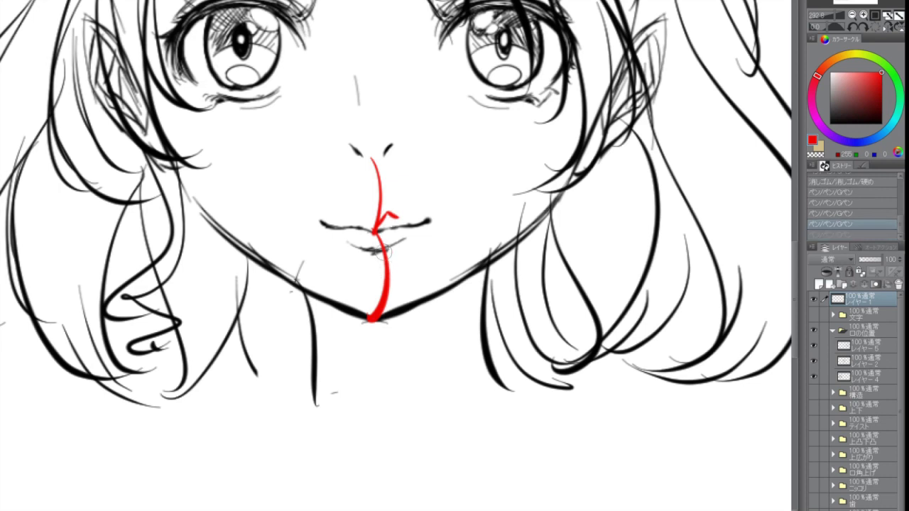
key("ctrl+z")
key("ctrl+z")
key("ctrl+z")
key("ctrl+z")
Toggle the mouth-level mark on the straight red nose-to-chin guide with undo and redo, ending with the mouth and chin marks undone
key("ctrl+y")
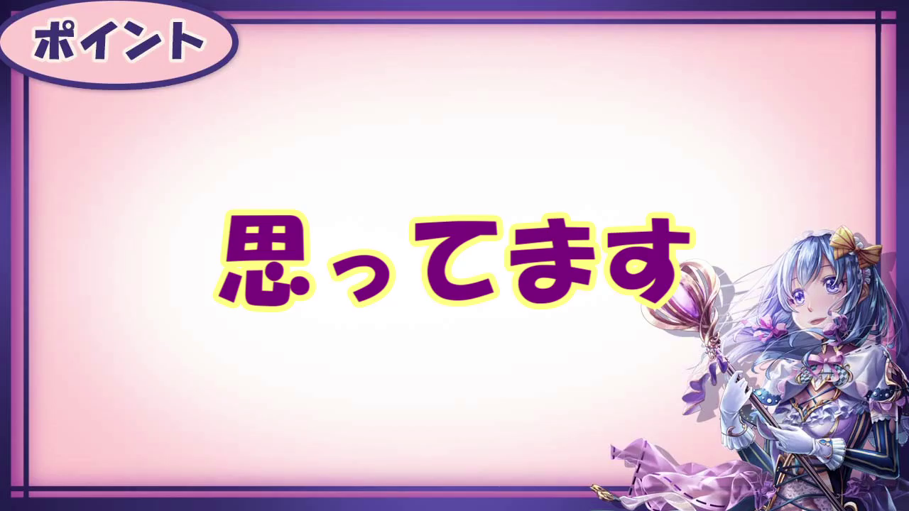
key("ctrl+z")
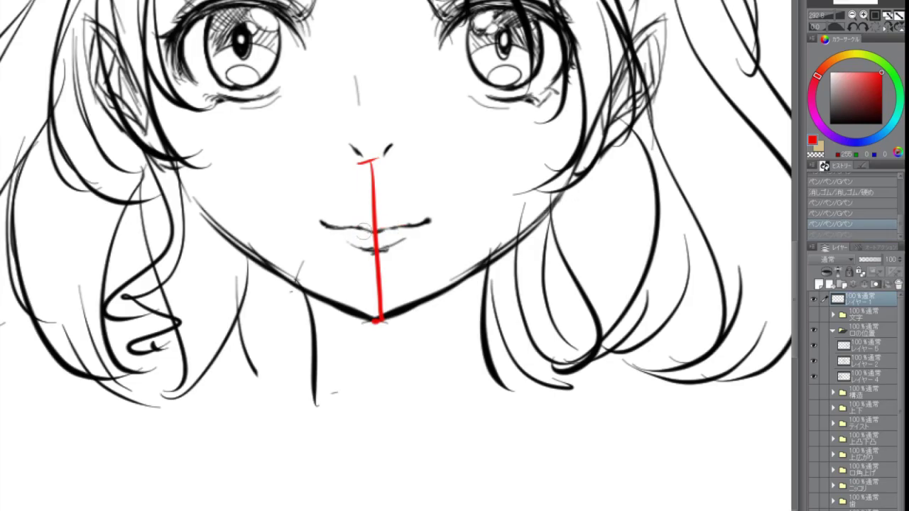
key("ctrl+y")
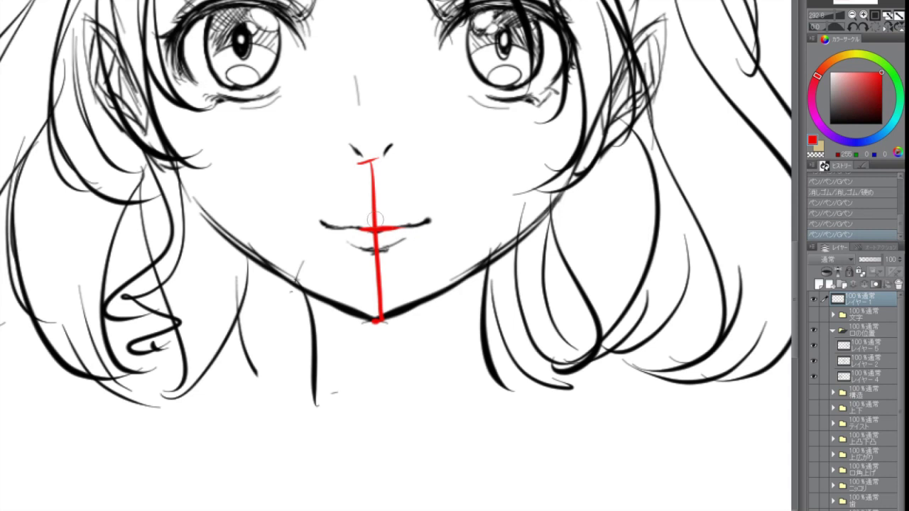
key("ctrl+z")
key("ctrl+z")
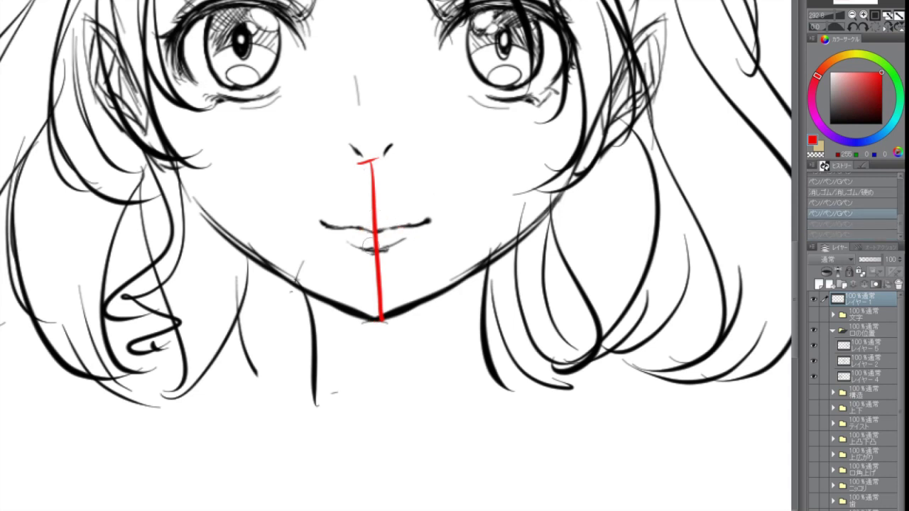
Delete the layer holding the red guide line and add a new empty raster layer
scroll(376, 255, "down", 1)
scroll(376, 254, "down", 4)
left_click_drag(449, 225, 298, 232)
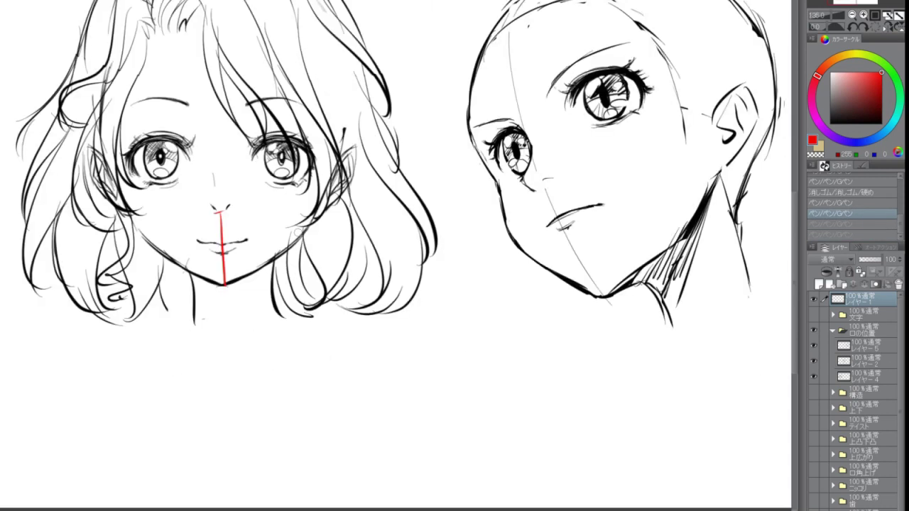
scroll(345, 263, "down", 1)
left_click_drag(458, 251, 334, 264)
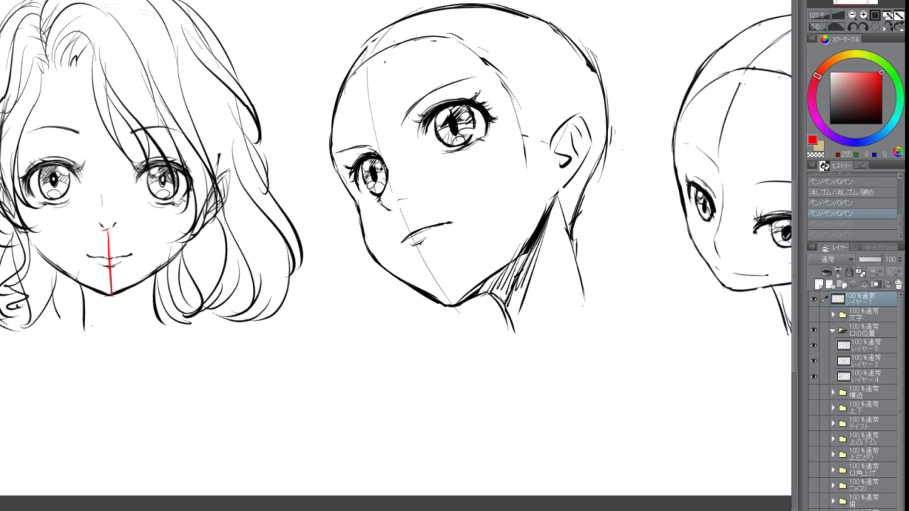
left_click(899, 284)
left_click(818, 284)
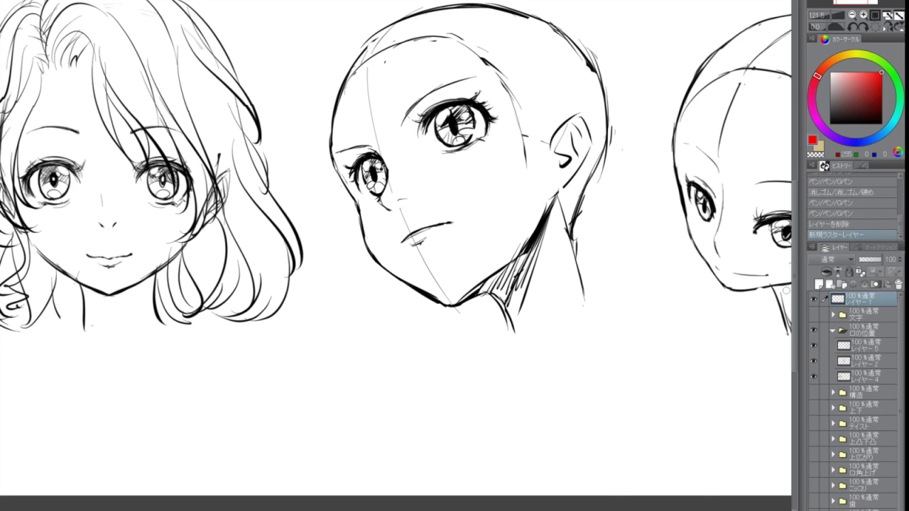
Try a short red stroke at the mouth corner of the upward-looking middle head and undo it
scroll(720, 283, "down", 2)
scroll(396, 248, "down", 2)
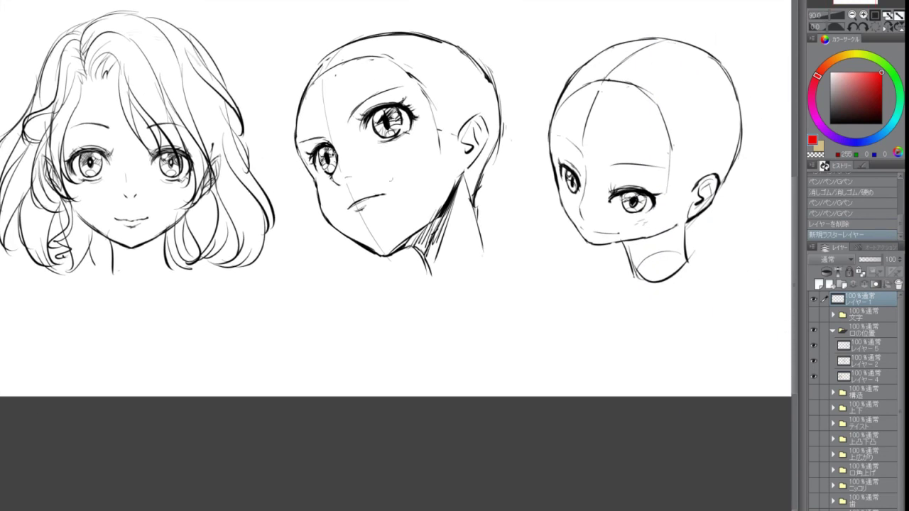
scroll(413, 194, "up", 2)
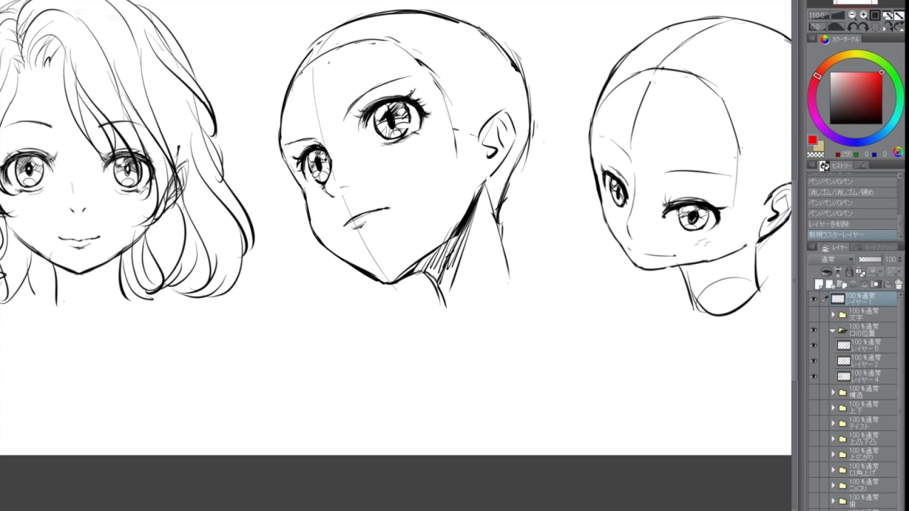
left_click_drag(386, 205, 404, 200)
key("ctrl+z")
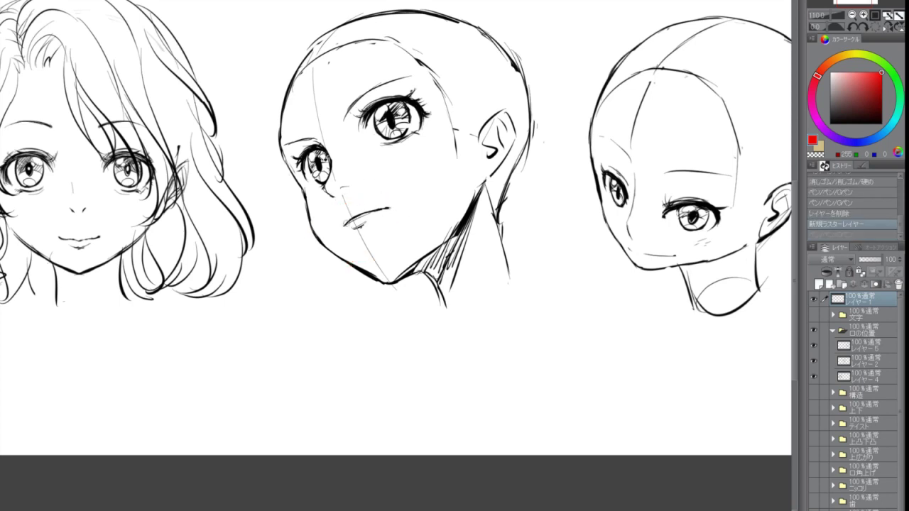
Try a small red upward arrow at the mouth corner of the upward-looking middle head
left_click_drag(393, 190, 402, 216)
mouse_move(394, 190)
left_mouse_down()
mouse_move(412, 197)
mouse_move(388, 207)
left_mouse_up()
key("ctrl+z")
left_click_drag(393, 190, 410, 195)
Try red guide strokes across the face of the downward-looking head, undoing each one
left_click_drag(658, 178, 636, 262)
left_click_drag(627, 245, 661, 244)
key("ctrl+z")
key("ctrl+z")
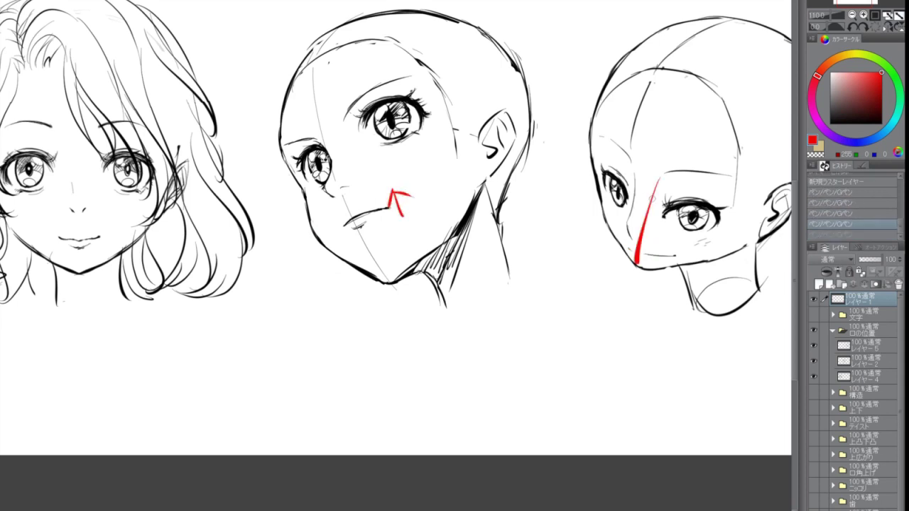
mouse_move(657, 175)
left_mouse_down()
mouse_move(639, 266)
mouse_move(652, 249)
left_mouse_up()
key("ctrl+z")
key("ctrl+z")
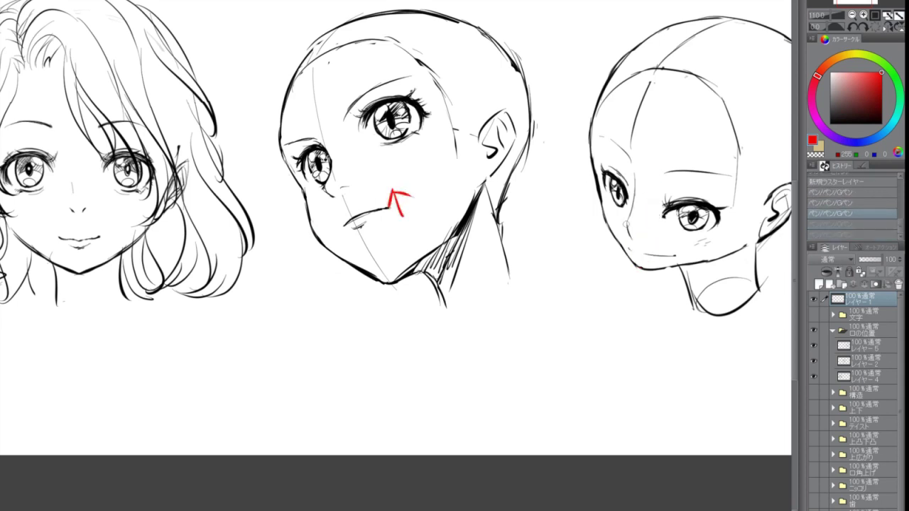
left_click_drag(671, 208, 699, 247)
key("ctrl+z")
Undo the red arrow strokes beside the middle head's mouth and toggle the visibility of レイヤー2
mouse_move(448, 190)
left_mouse_down()
mouse_move(419, 260)
mouse_move(452, 206)
left_mouse_up()
scroll(467, 292, "down", 2)
key("ctrl+z")
key("ctrl+z")
key("ctrl+z")
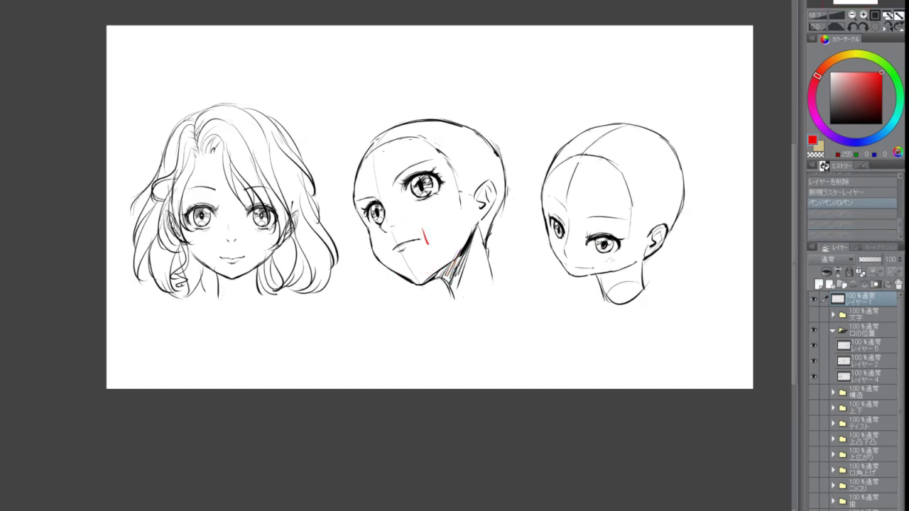
left_click(814, 361)
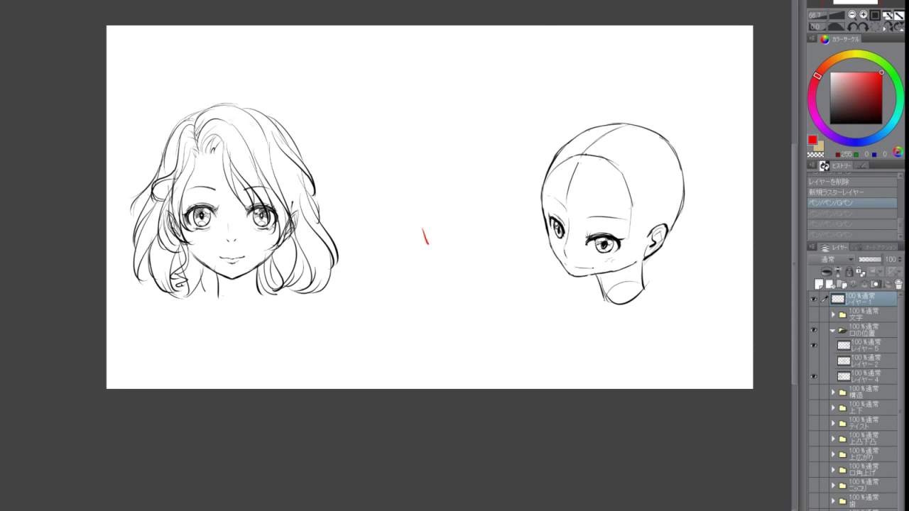
left_click(814, 361)
key("ctrl+z")
Try nudging the middle head's lassoed mouth on レイヤー2 slightly up and to the right, and clear the selection
left_click(866, 361)
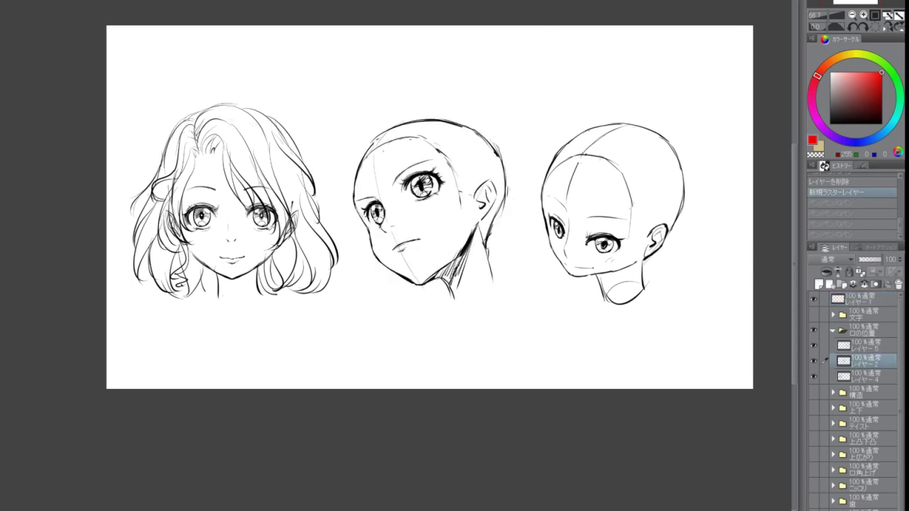
left_click(814, 361)
left_click(813, 361)
scroll(531, 299, "up", 2)
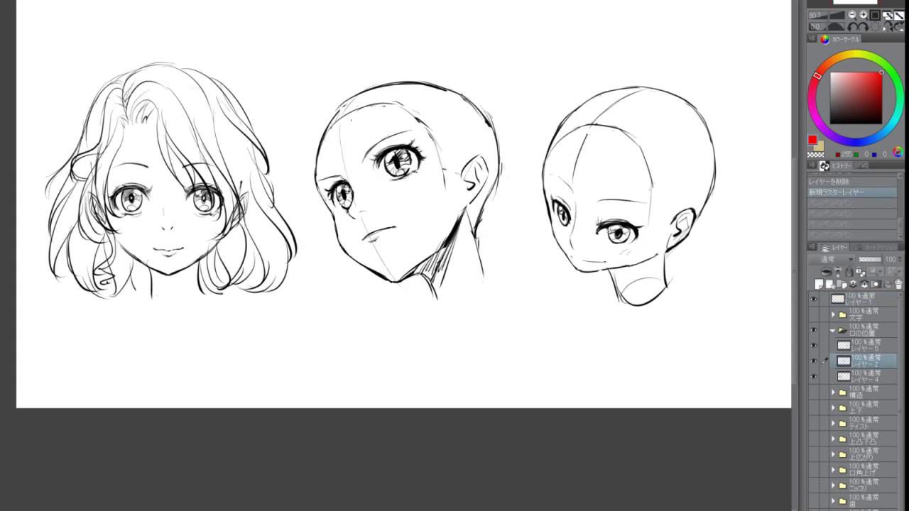
mouse_move(380, 262)
left_mouse_down()
mouse_move(351, 242)
mouse_move(382, 261)
mouse_move(387, 255)
left_mouse_up()
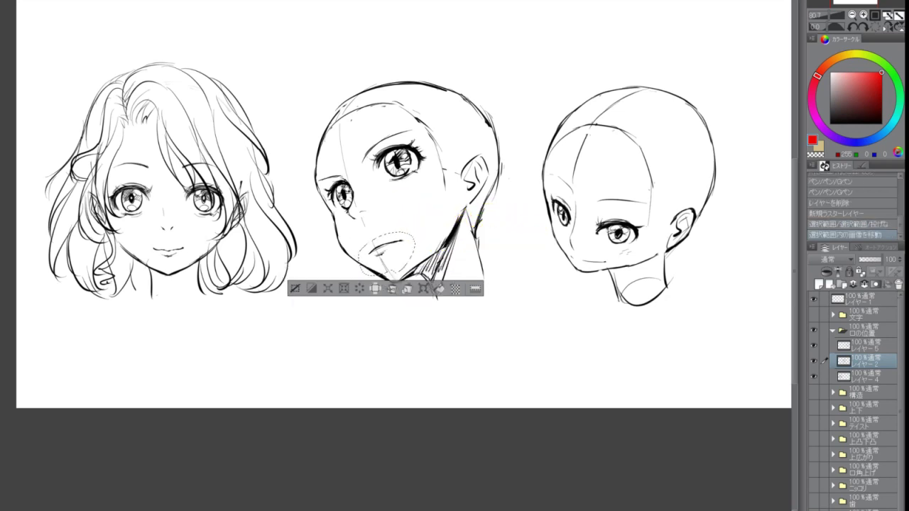
key("ctrl+d")
scroll(404, 342, "down", 3)
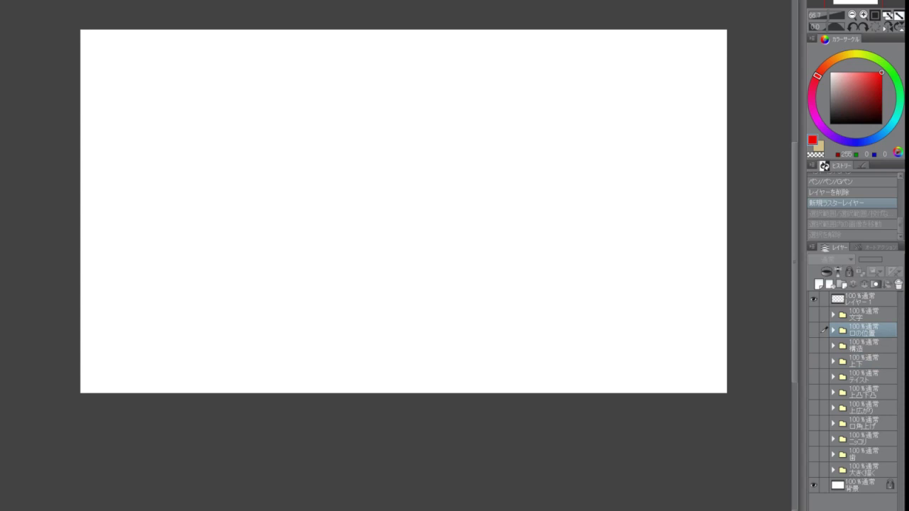
Hide レイヤー1, show the 構造 folder with the teeth sketches and open-mouthed heads, and expand it
left_click(813, 299)
left_click(813, 315)
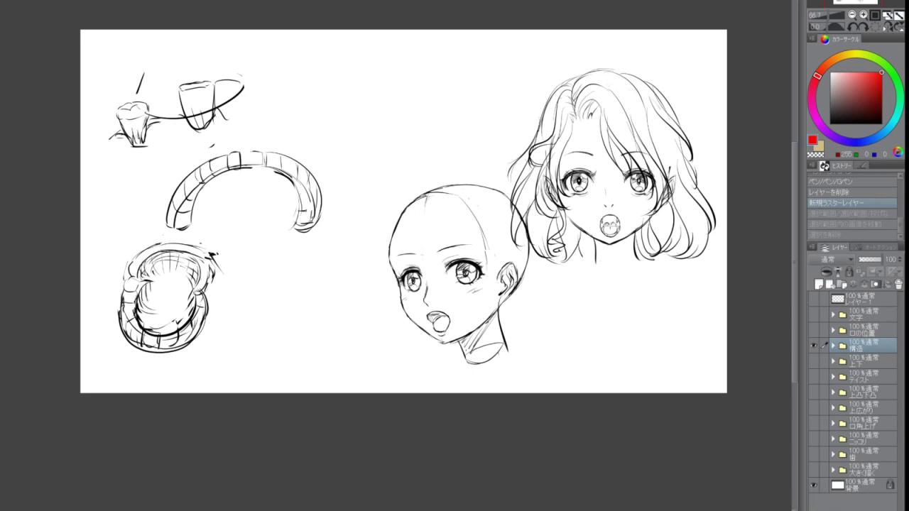
left_click(832, 346)
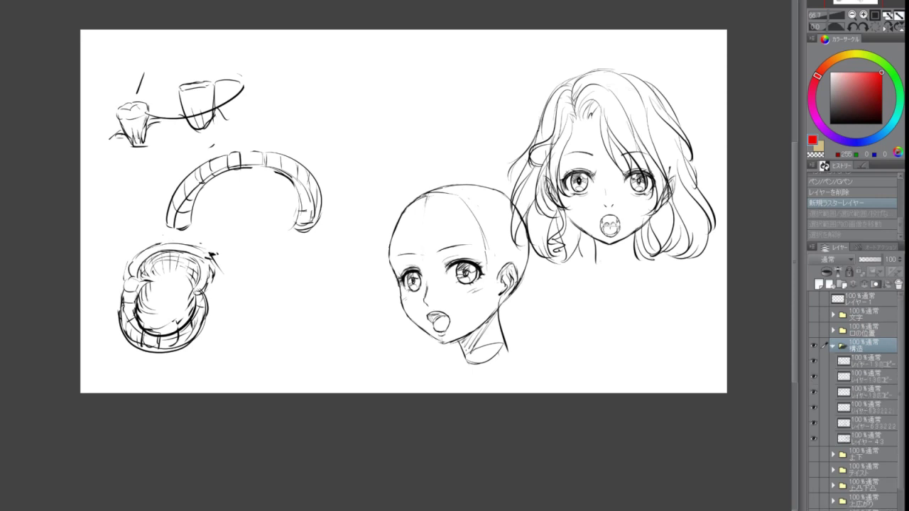
Move the two layers of the three-quarter head left, away from the front-facing head, and show レイヤー1 again
left_click(813, 423)
left_click(814, 423)
left_click(870, 407)
left_click(872, 423, "ctrl")
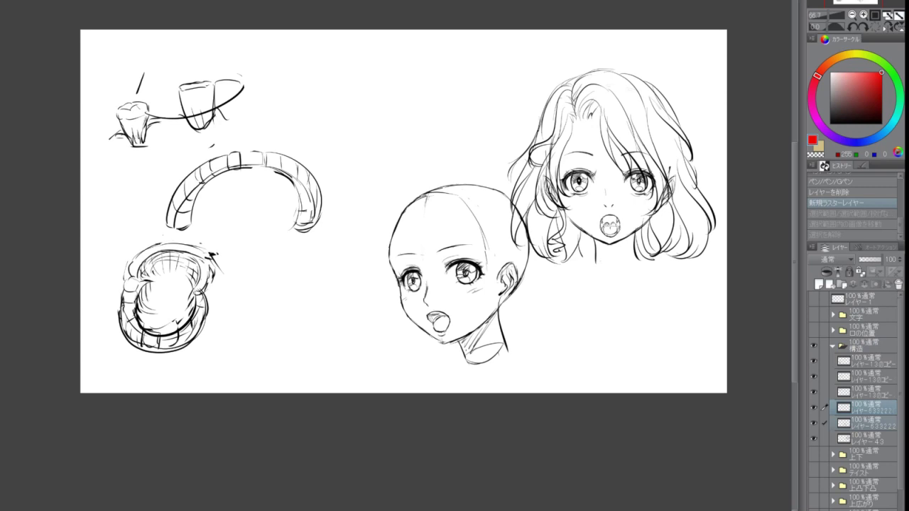
left_click_drag(458, 284, 410, 281)
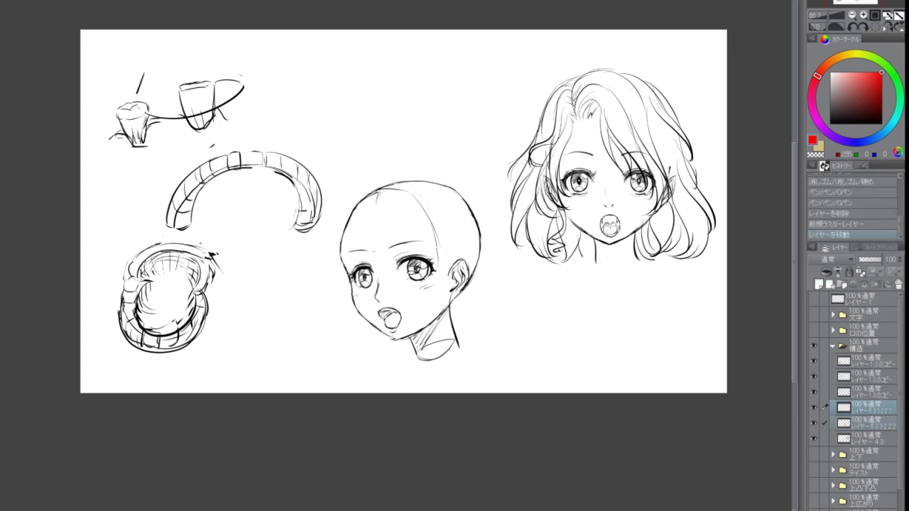
left_click(864, 299)
left_click(814, 299)
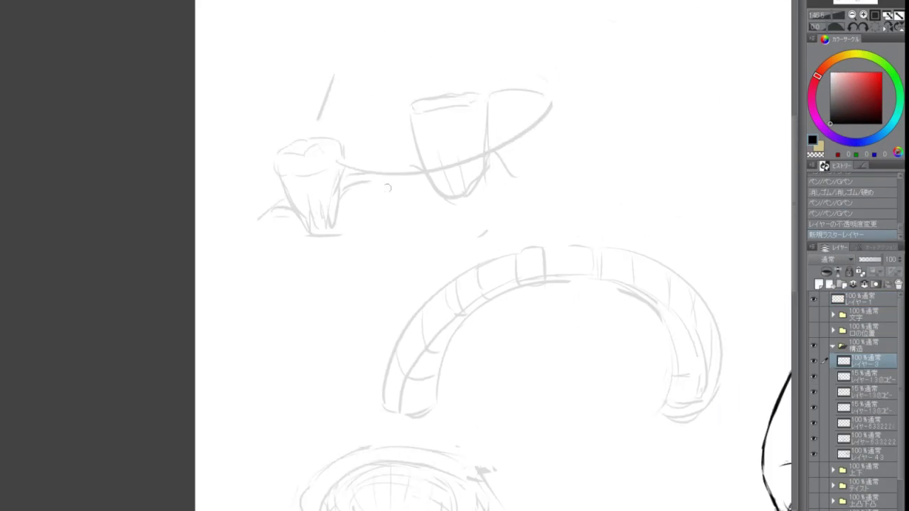
Ink the crown outline of the left tooth in black on レイヤー3, over the faded sketch
mouse_move(427, 240)
left_mouse_down()
mouse_move(289, 246)
mouse_move(432, 239)
left_mouse_up()
key("ctrl+z")
scroll(362, 231, "up", 3)
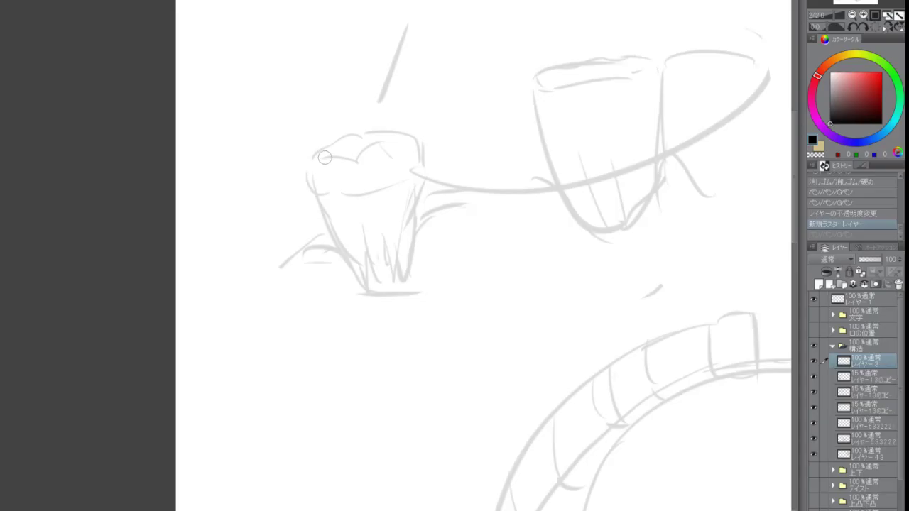
mouse_move(321, 148)
left_mouse_down()
mouse_move(303, 171)
mouse_move(321, 146)
mouse_move(333, 149)
mouse_move(315, 149)
mouse_move(304, 190)
mouse_move(405, 186)
left_mouse_up()
key("ctrl+z")
mouse_move(420, 138)
left_mouse_down()
mouse_move(423, 161)
mouse_move(411, 179)
left_mouse_up()
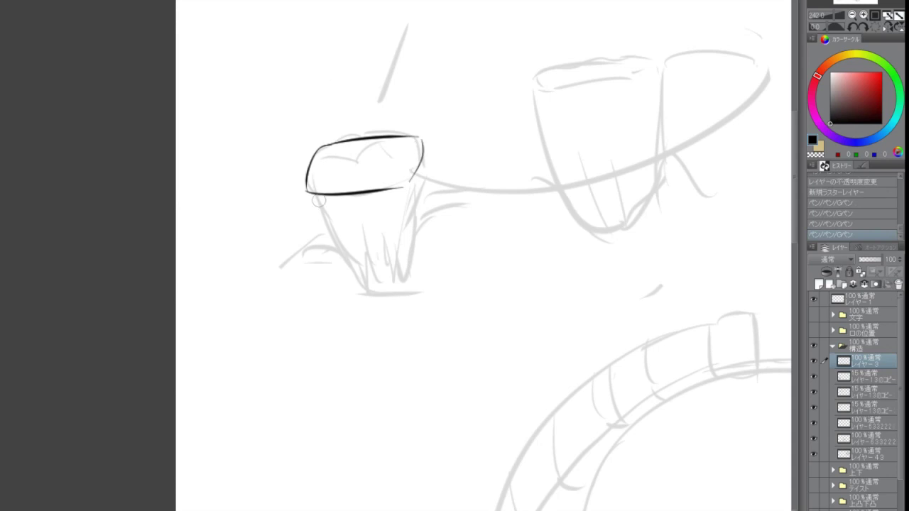
Draw the left tooth's two tapering sides below the crown and add an outer edge line on its right
left_click_drag(313, 195, 361, 287)
key("ctrl+z")
left_click_drag(414, 186, 423, 285)
left_click_drag(313, 195, 363, 300)
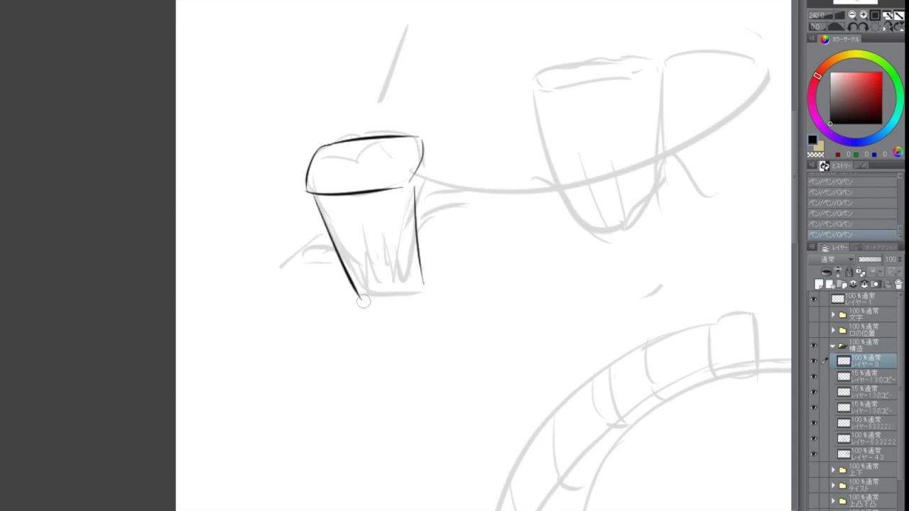
left_click_drag(428, 145, 433, 213)
mouse_move(282, 264)
left_mouse_down()
mouse_move(327, 261)
mouse_move(355, 289)
mouse_move(335, 261)
mouse_move(357, 289)
left_mouse_up()
key("ctrl+z")
key("ctrl+z")
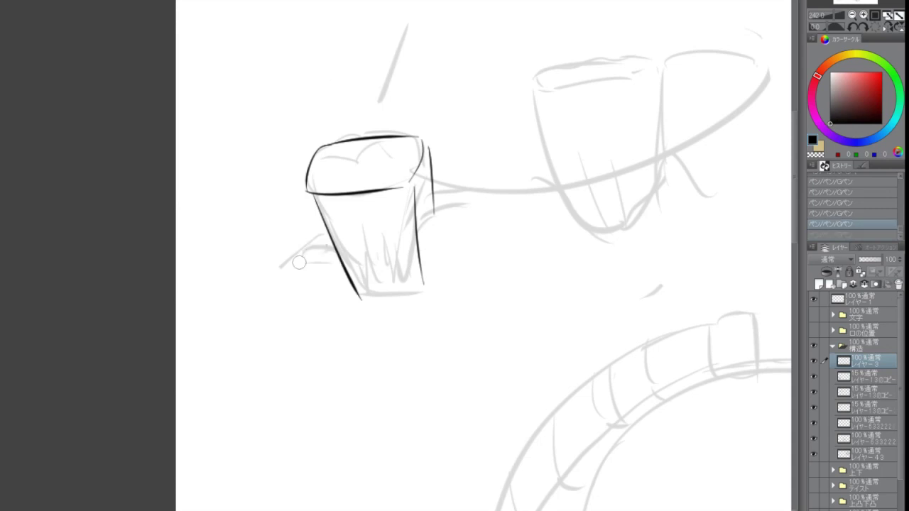
Draw the left tooth's rounded base and the gum curves on both of its sides
mouse_move(299, 260)
left_mouse_down()
mouse_move(335, 258)
mouse_move(347, 272)
left_mouse_up()
mouse_move(312, 212)
left_mouse_down()
mouse_move(322, 242)
mouse_move(354, 276)
left_mouse_up()
key("ctrl+z")
key("ctrl+z")
key("ctrl+z")
key("ctrl+z")
mouse_move(299, 249)
left_mouse_down()
mouse_move(408, 293)
mouse_move(424, 273)
left_mouse_up()
key("ctrl+z")
left_click_drag(432, 196, 435, 241)
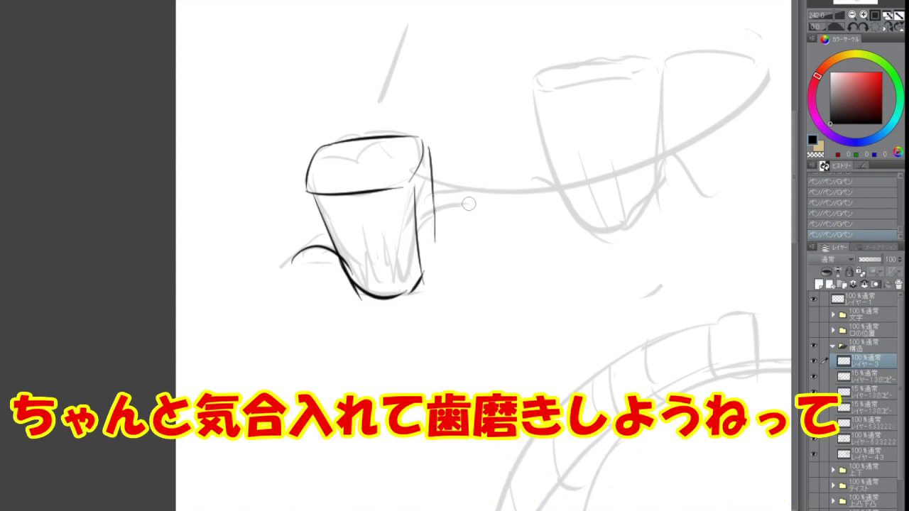
left_click_drag(468, 204, 431, 271)
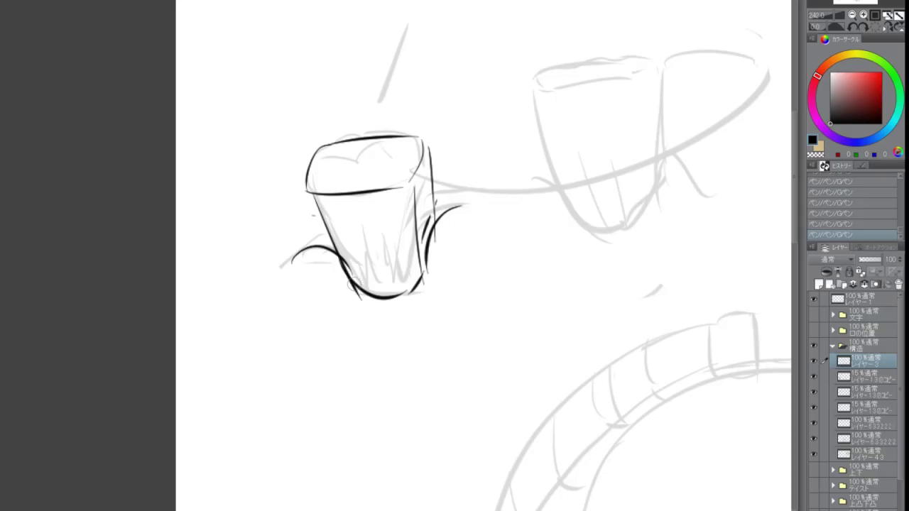
Draw the outer forked roots beneath the left tooth, one on each side
mouse_move(358, 278)
left_mouse_down()
mouse_move(372, 339)
mouse_move(361, 296)
mouse_move(381, 332)
mouse_move(389, 294)
mouse_move(365, 328)
mouse_move(381, 335)
left_mouse_up()
key("ctrl+z")
key("ctrl+z")
key("ctrl+z")
mouse_move(381, 337)
left_mouse_down()
mouse_move(399, 292)
mouse_move(420, 297)
mouse_move(423, 335)
left_mouse_up()
left_click_drag(433, 260, 440, 342)
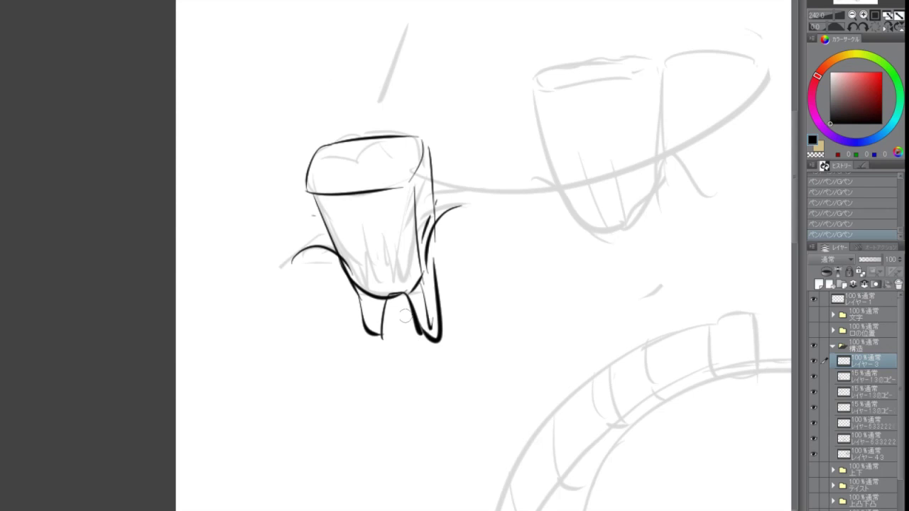
Add a small middle root and vertical groove lines to the left tooth, and a cusp line on its crown
left_click_drag(401, 290, 386, 321)
mouse_move(351, 235)
left_mouse_down()
mouse_move(372, 242)
mouse_move(396, 299)
left_mouse_up()
left_click_drag(389, 246, 407, 312)
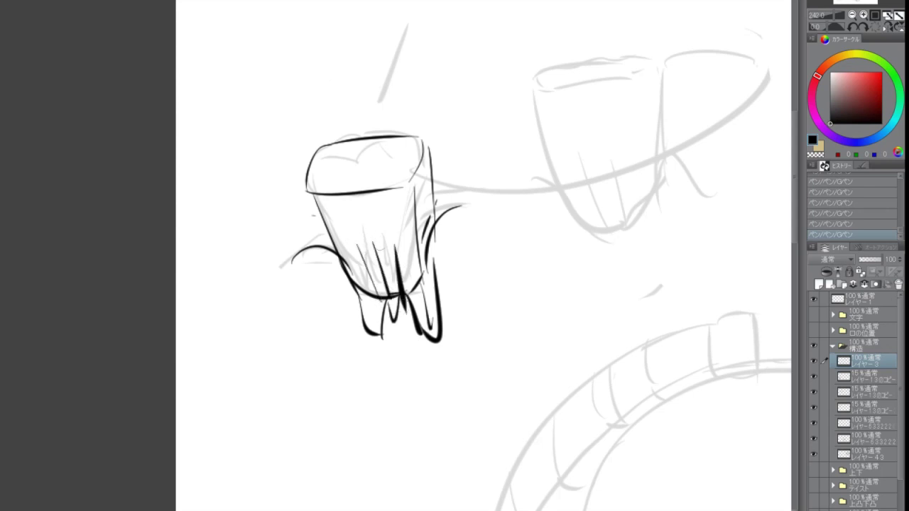
mouse_move(318, 161)
left_mouse_down()
mouse_move(366, 164)
mouse_move(411, 148)
left_mouse_up()
left_click_drag(419, 199, 303, 236)
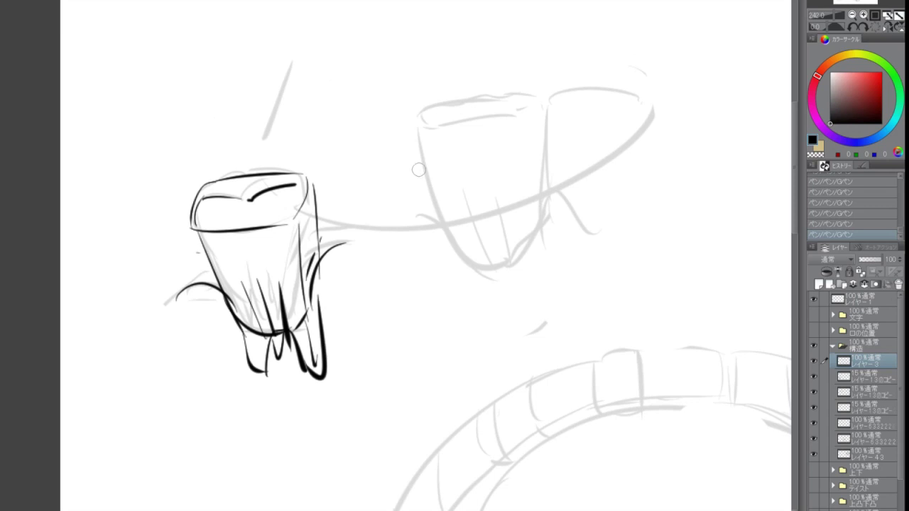
Try a thick vertical stroke above the left tooth and undo it
left_click_drag(240, 86, 237, 146)
left_click_drag(228, 124, 237, 147)
key("ctrl+z")
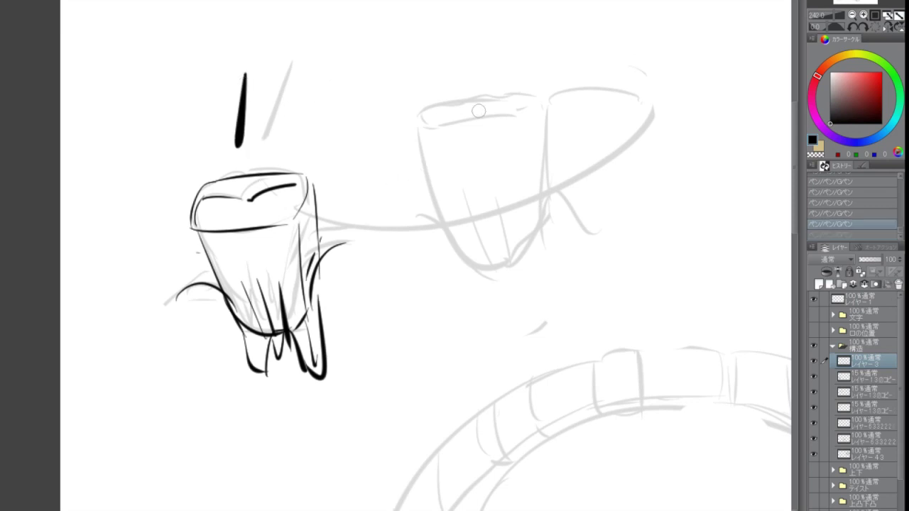
key("ctrl+z")
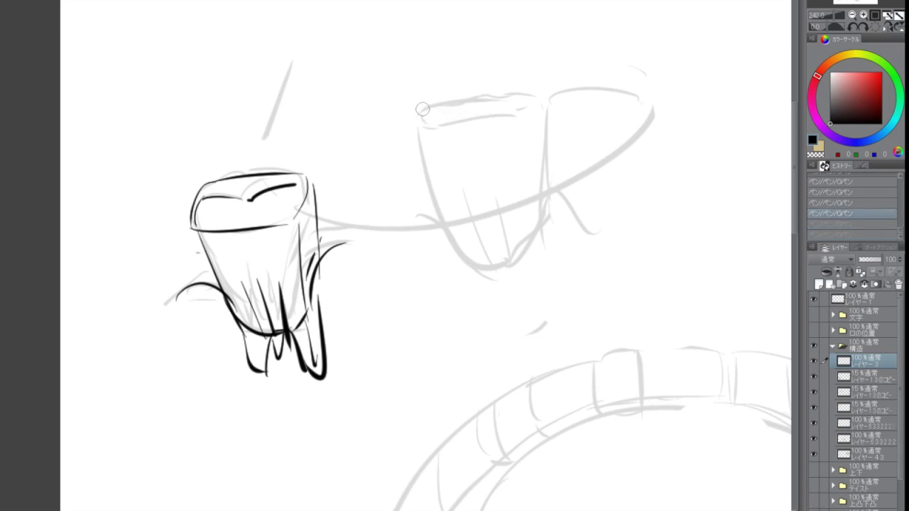
Ink the narrow biting edge and the two tapering sides of the right-hand front tooth
mouse_move(427, 105)
left_mouse_down()
mouse_move(419, 129)
mouse_move(533, 92)
mouse_move(539, 98)
left_mouse_up()
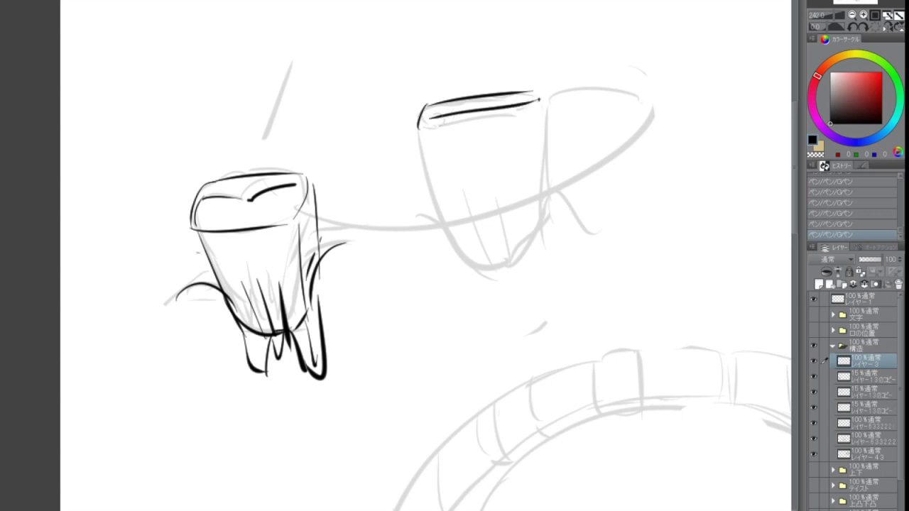
mouse_move(419, 119)
left_mouse_down()
mouse_move(425, 170)
mouse_move(469, 282)
left_mouse_up()
left_click_drag(542, 95, 536, 271)
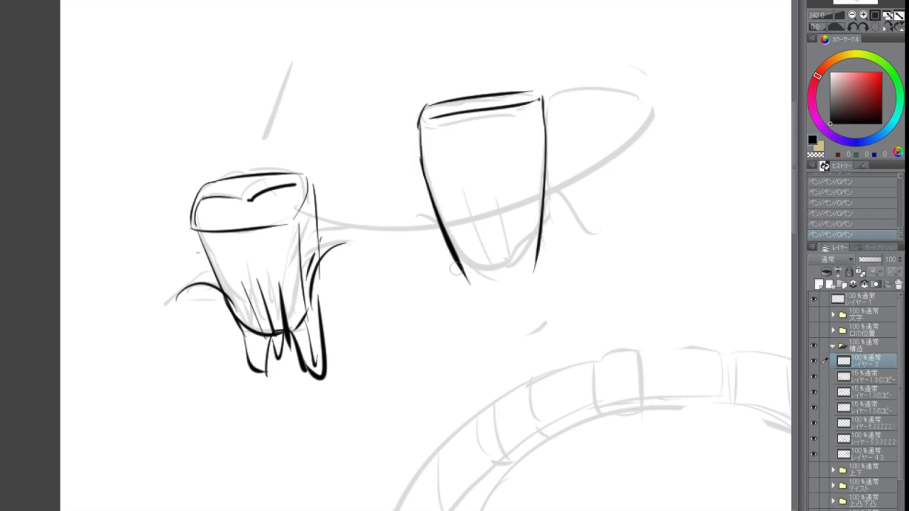
Close the front tooth's base with an inner root line, and add gum curves on both of its sides
left_click_drag(458, 267, 488, 278)
left_click_drag(482, 276, 474, 217)
left_click_drag(464, 171, 491, 273)
left_click_drag(486, 273, 539, 258)
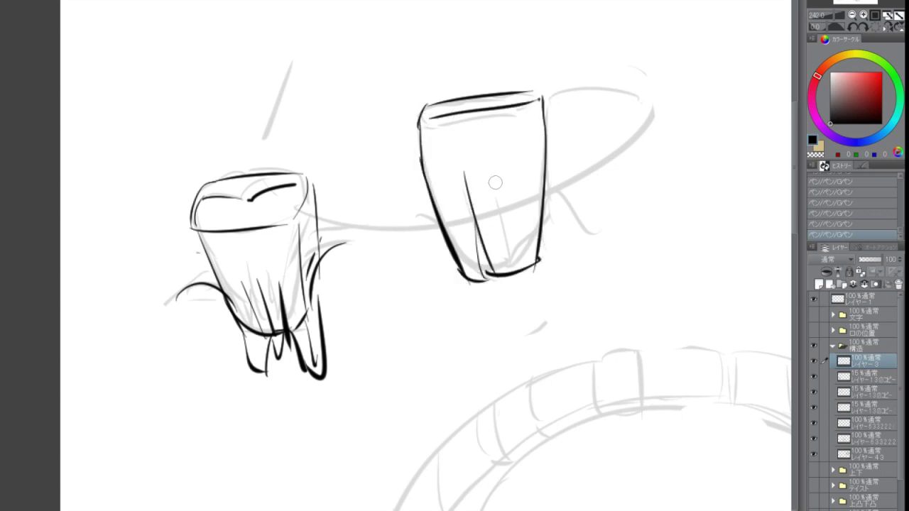
key("ctrl+z")
left_click_drag(246, 179, 242, 223)
key("ctrl+z")
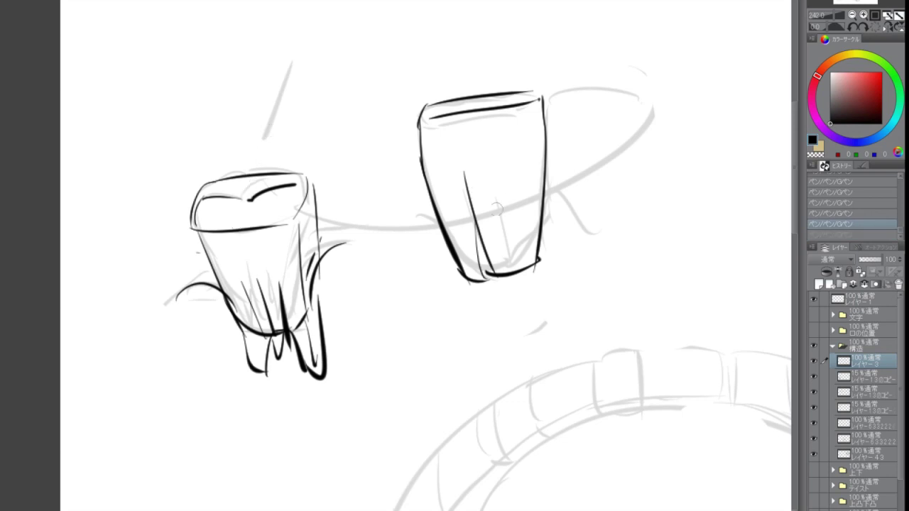
left_click_drag(395, 210, 429, 225)
left_click_drag(575, 172, 543, 228)
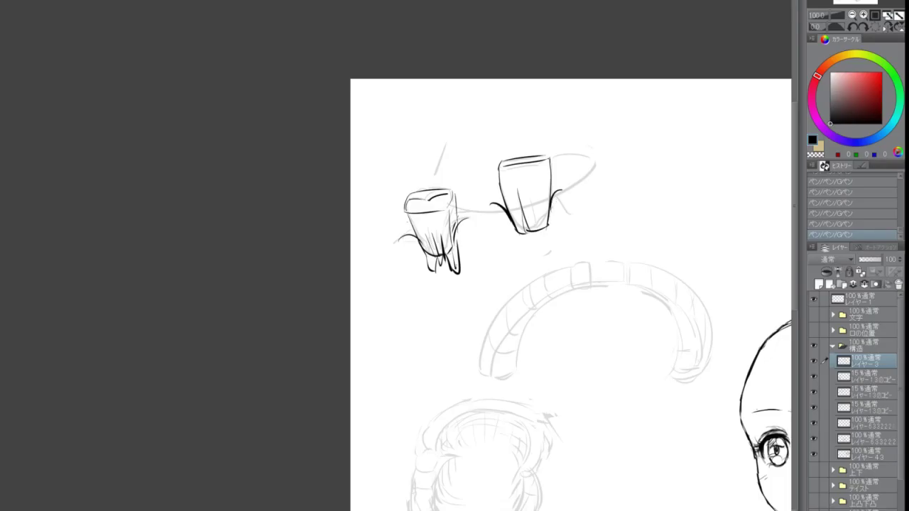
Ink the central front tooth of the arch-shaped tooth row, with its inner edge, two dividing lines and outer edge
left_click_drag(568, 327, 446, 166)
scroll(391, 165, "up", 1)
left_click_drag(390, 165, 350, 252)
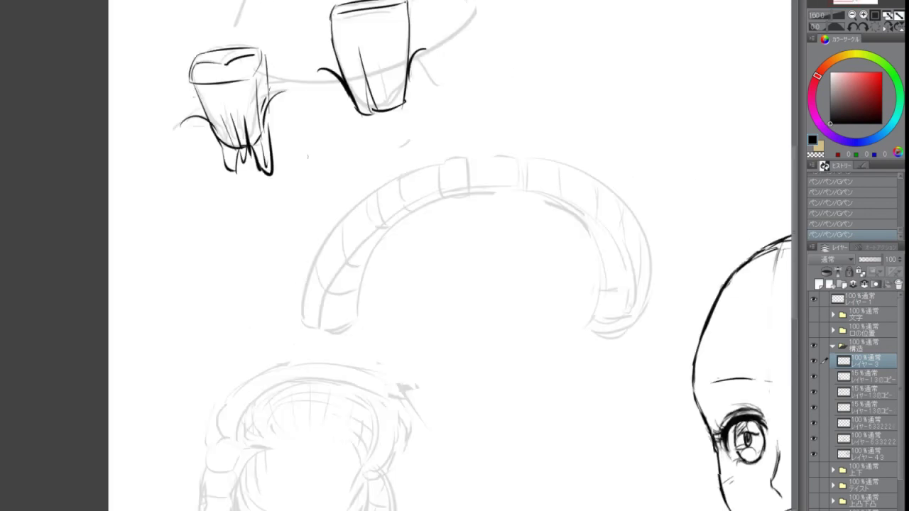
scroll(408, 135, "up", 1)
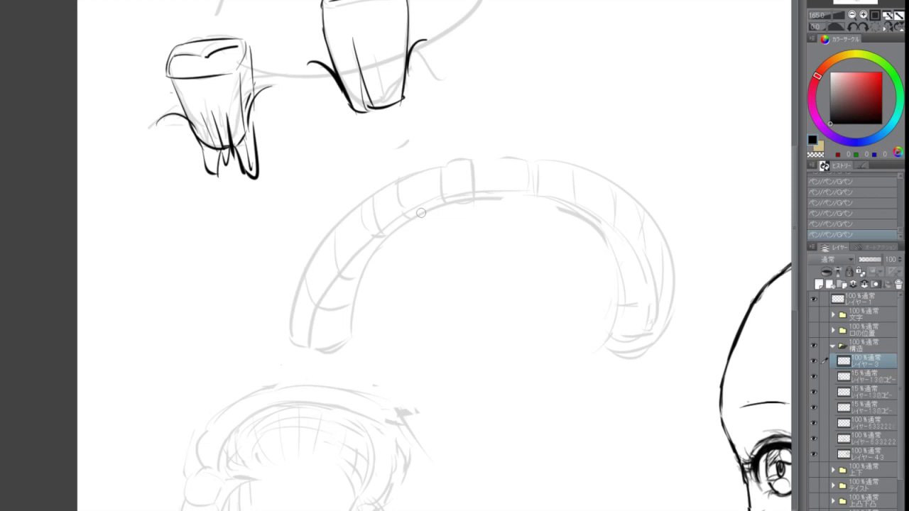
left_click_drag(440, 263, 404, 194)
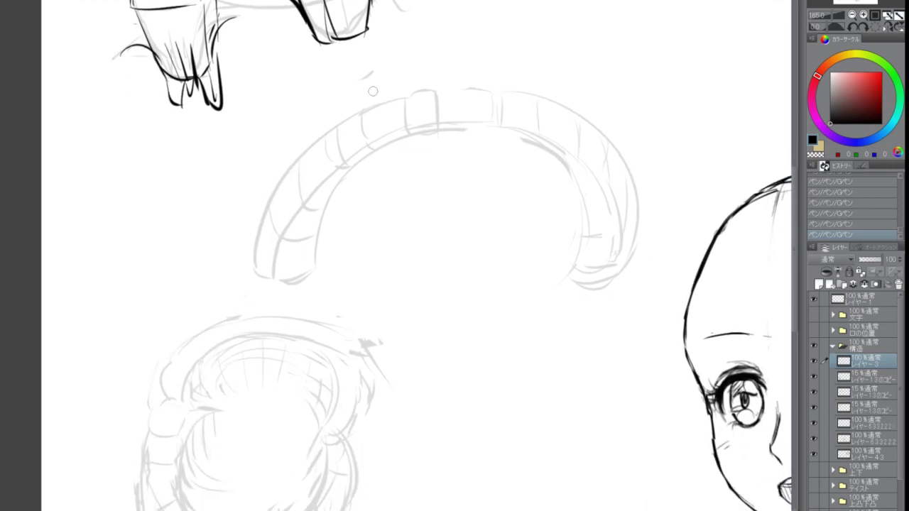
left_click_drag(448, 116, 442, 142)
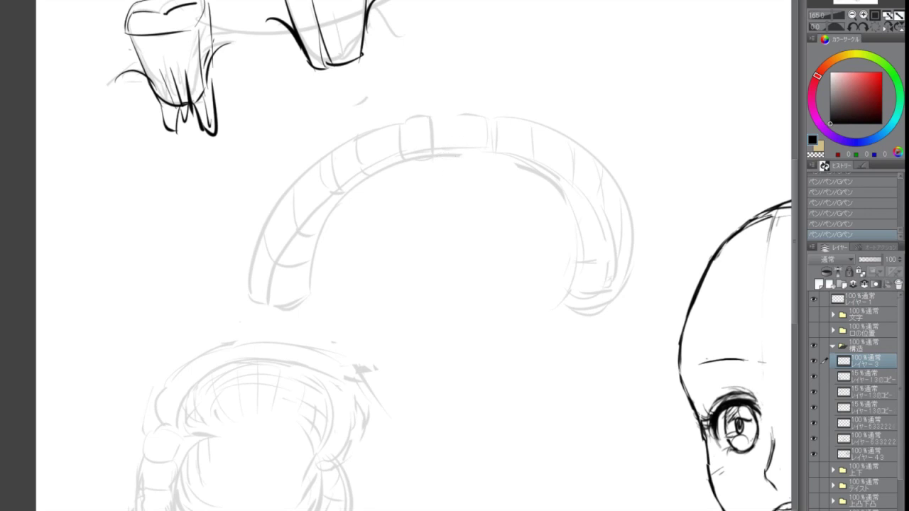
key("ctrl+z")
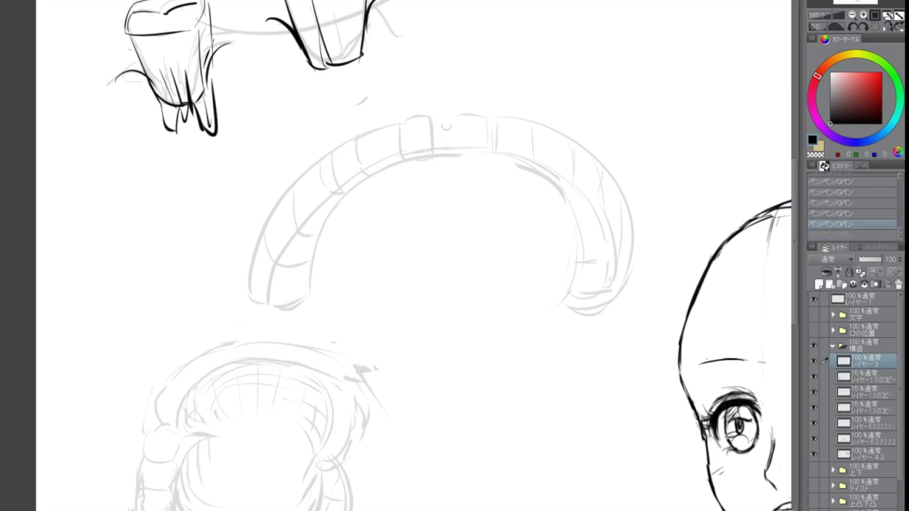
left_click_drag(425, 157, 488, 156)
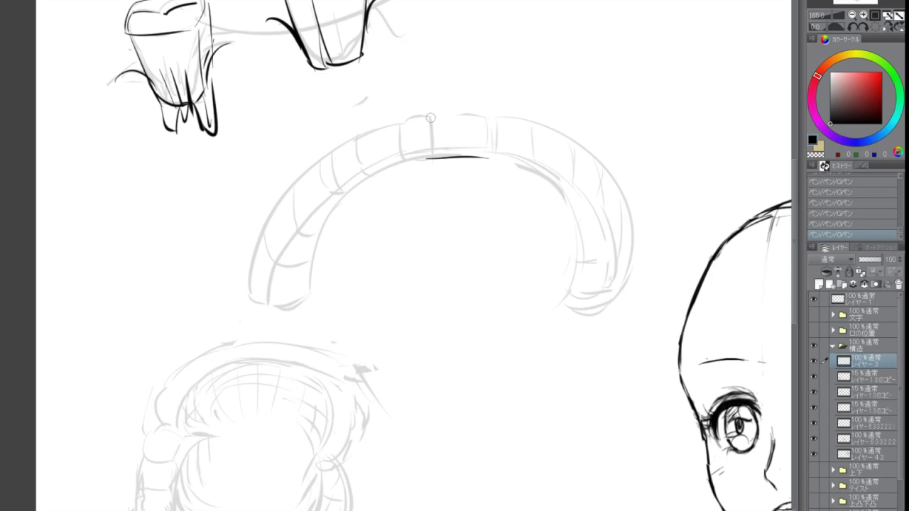
left_click_drag(429, 118, 428, 157)
left_click_drag(467, 117, 467, 155)
left_click_drag(422, 115, 498, 110)
mouse_move(429, 152)
left_mouse_down()
mouse_move(368, 169)
mouse_move(392, 160)
mouse_move(371, 160)
left_mouse_up()
key("ctrl+z")
key("ctrl+z")
key("ctrl+z")
key("ctrl+z")
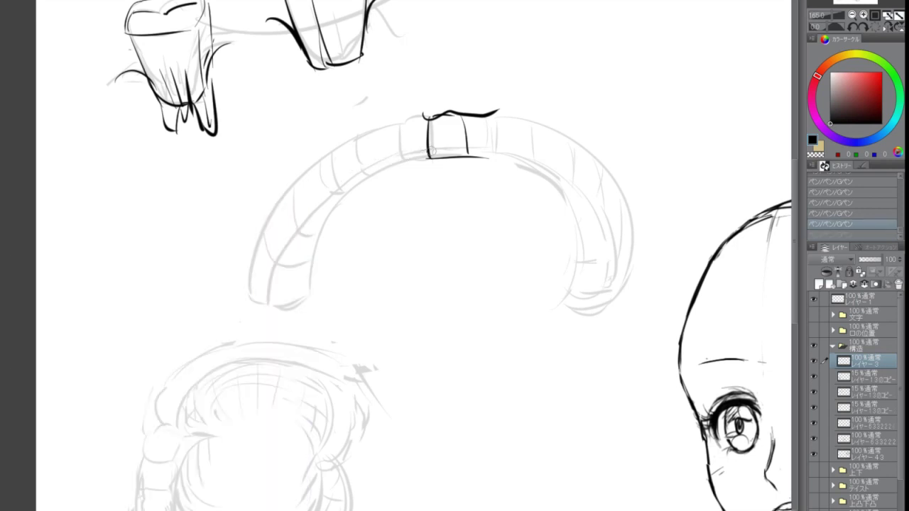
Ink the two inner curves and the outer curve of the tooth row's left half, down to the back molar
mouse_move(429, 149)
left_mouse_down()
mouse_move(346, 183)
mouse_move(313, 216)
mouse_move(264, 295)
left_mouse_up()
mouse_move(430, 159)
left_mouse_down()
mouse_move(377, 174)
mouse_move(367, 183)
mouse_move(396, 171)
mouse_move(337, 203)
mouse_move(312, 247)
mouse_move(304, 283)
left_mouse_up()
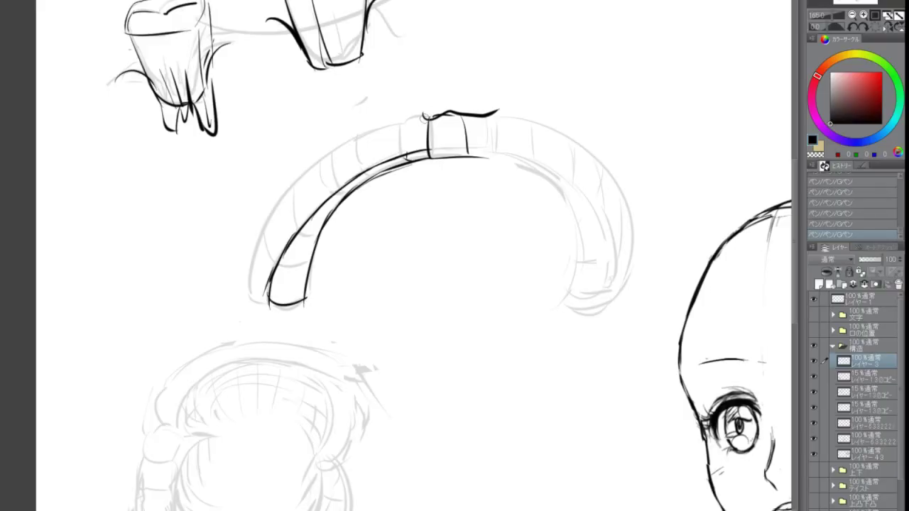
mouse_move(428, 115)
left_mouse_down()
mouse_move(338, 146)
mouse_move(304, 173)
mouse_move(261, 278)
mouse_move(268, 304)
left_mouse_up()
Erase the innermost curve beside the left back molars and redraw it with a cleaner line
key("e")
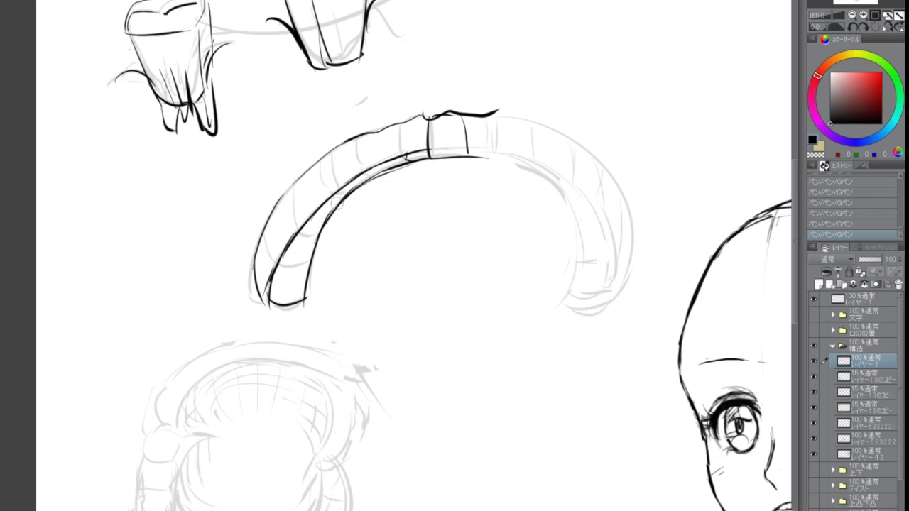
mouse_move(338, 203)
left_mouse_down()
mouse_move(319, 236)
mouse_move(310, 229)
mouse_move(340, 220)
mouse_move(309, 269)
mouse_move(315, 250)
mouse_move(304, 304)
left_mouse_up()
key("p")
key("e")
key("p")
left_click_drag(357, 186, 306, 254)
left_click_drag(318, 229, 300, 287)
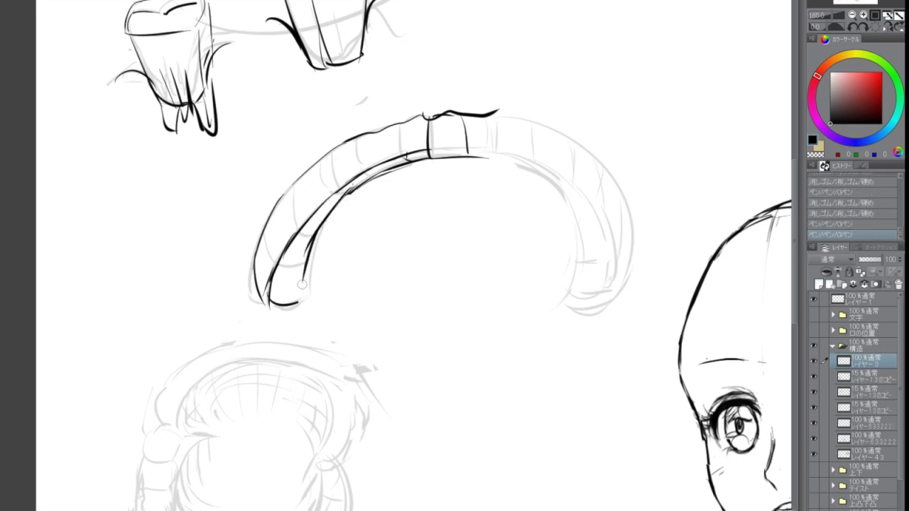
key("ctrl+z")
key("ctrl+z")
mouse_move(351, 190)
left_mouse_down()
mouse_move(313, 240)
mouse_move(304, 283)
left_mouse_up()
left_click_drag(305, 270, 301, 305)
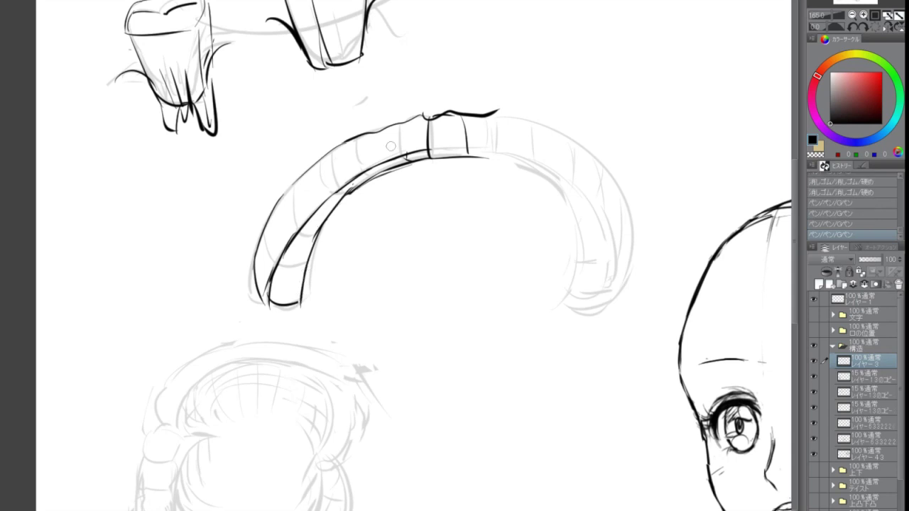
Clean up and re-ink the inner edge around the central front tooth and along the left half
key("e")
left_click_drag(407, 158, 468, 149)
key("p")
left_click_drag(437, 150, 437, 157)
left_click_drag(378, 177, 348, 193)
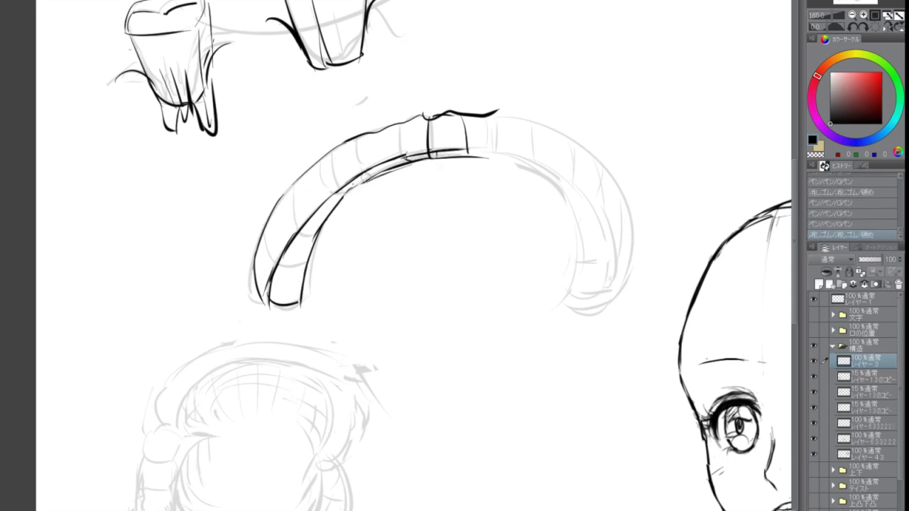
Draw the dividing lines between the teeth along the left half and thicken the back molar's inner side
left_click_drag(361, 139, 365, 176)
left_click_drag(365, 171, 369, 183)
mouse_move(324, 155)
left_mouse_down()
mouse_move(330, 194)
mouse_move(280, 267)
mouse_move(307, 267)
mouse_move(302, 305)
left_mouse_up()
left_click_drag(309, 273, 300, 305)
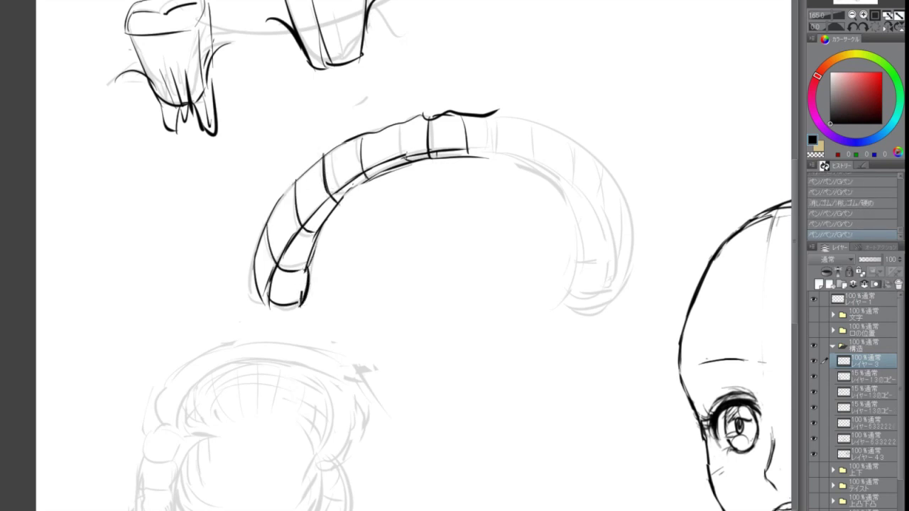
Extend the tooth row's outer and inner edges to the right of centre to form the second front tooth
left_click_drag(307, 215, 252, 212)
left_click_drag(423, 110, 461, 113)
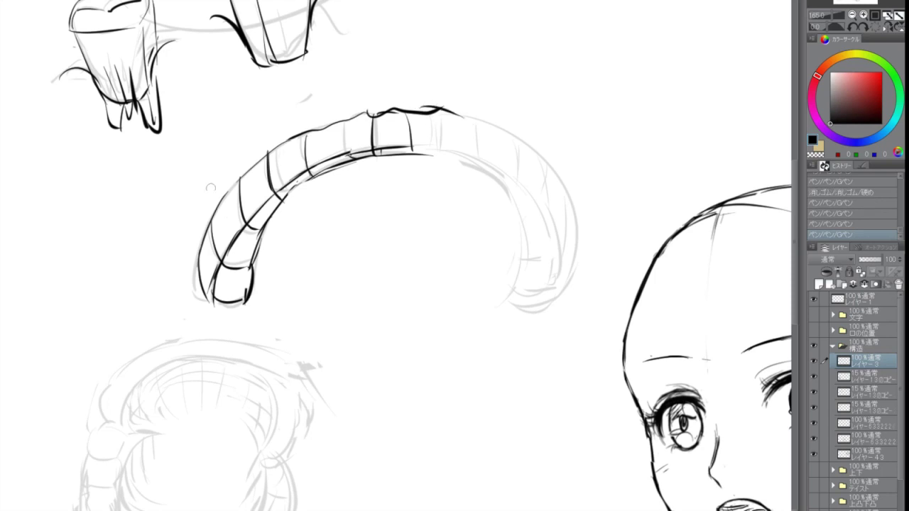
left_click(454, 127)
left_click_drag(413, 148, 441, 151)
Erase rough marks along the left half's inner edge, add a tooth divider beside the front teeth, and re-ink the outer edge
scroll(337, 187, "down", 3)
scroll(319, 189, "up", 2)
key("e")
mouse_move(307, 194)
left_mouse_down()
mouse_move(330, 170)
mouse_move(351, 175)
left_mouse_up()
key("p")
key("p")
mouse_move(340, 132)
left_mouse_down()
mouse_move(342, 158)
mouse_move(328, 175)
mouse_move(357, 164)
left_mouse_up()
key("e")
key("p")
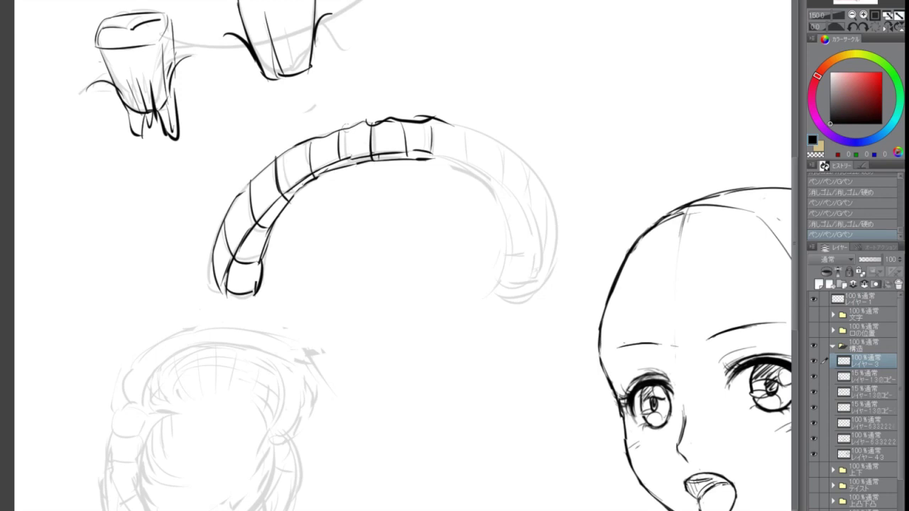
left_click_drag(303, 143, 255, 182)
Erase and redraw the inner edge by the left back molar, and reinforce the inner curve toward the front teeth
scroll(348, 172, "down", 5)
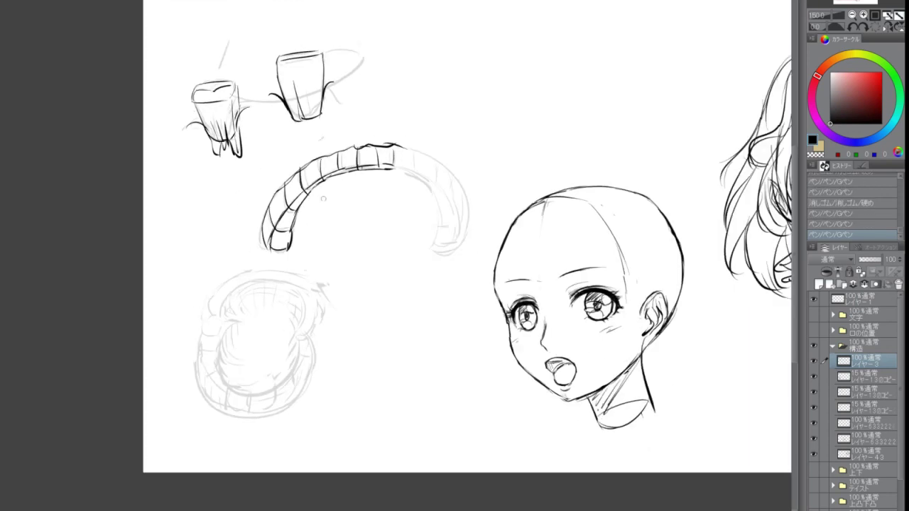
scroll(349, 173, "up", 1)
key("e")
left_click_drag(299, 219, 294, 239)
key("p")
left_click_drag(291, 229, 288, 250)
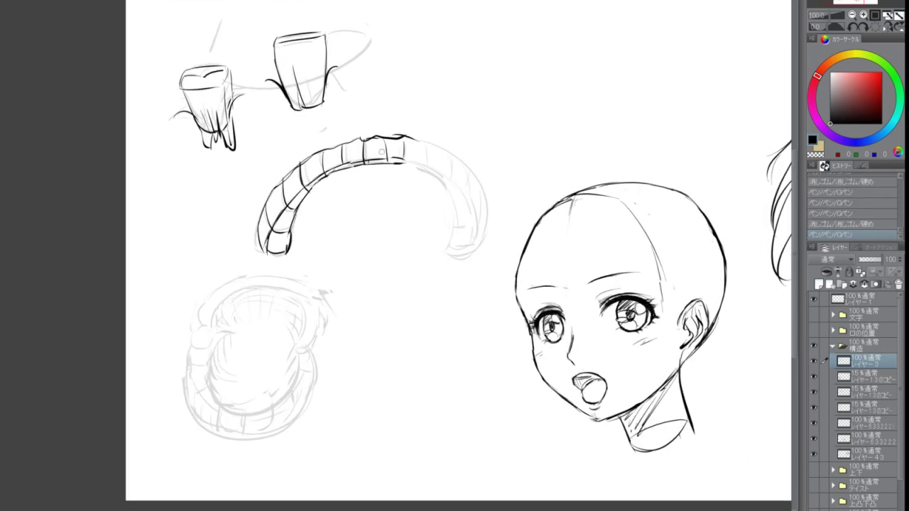
left_click_drag(374, 161, 355, 164)
mouse_move(355, 164)
left_mouse_down()
mouse_move(330, 171)
mouse_move(305, 199)
left_mouse_up()
key("e")
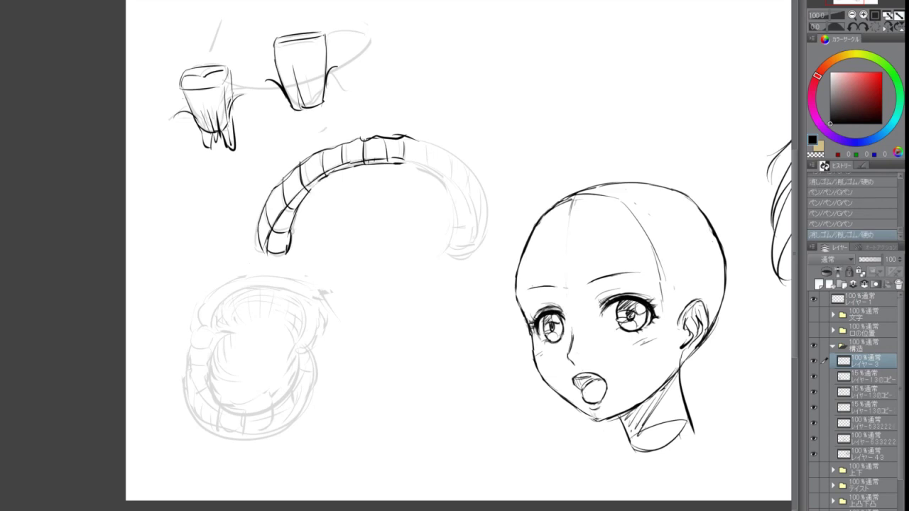
Ink the left side of the lower jaw in the open-mouth sketch as a double outer curve, and erase the excess line
left_click_drag(300, 323, 375, 196)
scroll(315, 259, "up", 3)
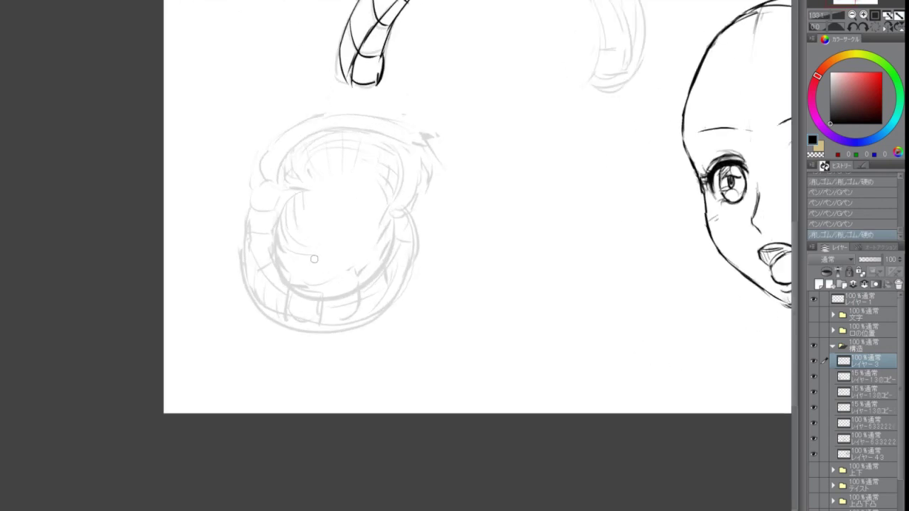
scroll(314, 259, "up", 1)
left_click_drag(261, 220, 244, 218)
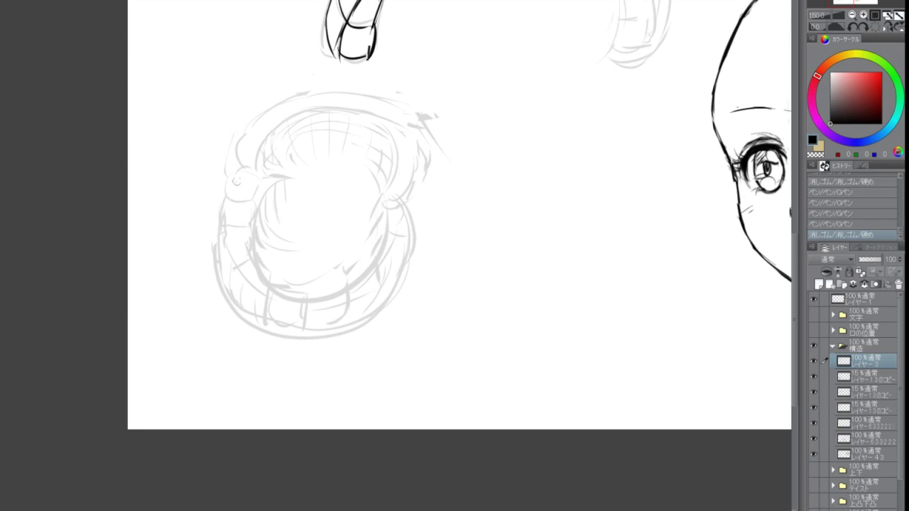
mouse_move(234, 183)
left_mouse_down()
mouse_move(267, 183)
mouse_move(256, 303)
left_mouse_up()
key("ctrl+z")
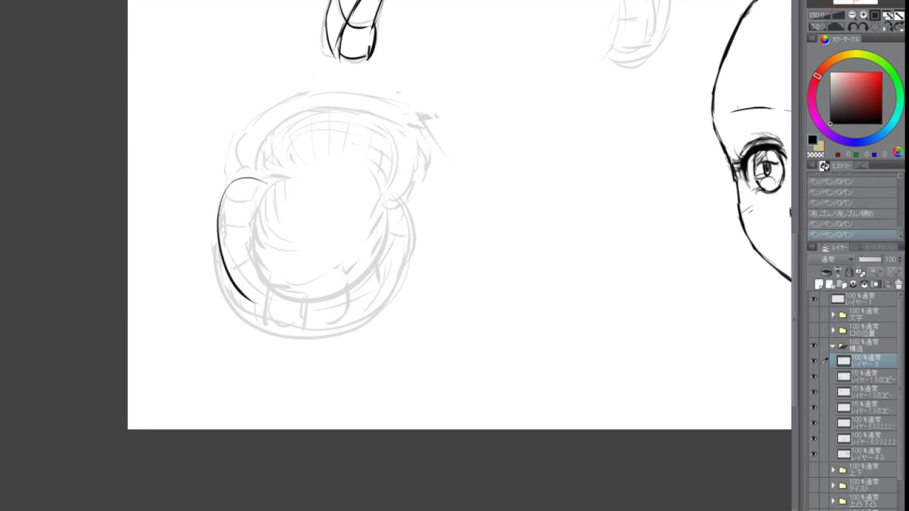
mouse_move(229, 185)
left_mouse_down()
mouse_move(214, 247)
mouse_move(264, 327)
left_mouse_up()
key("e")
mouse_move(217, 276)
left_mouse_down()
mouse_move(261, 339)
mouse_move(265, 331)
left_mouse_up()
key("p")
Ink the lower jaw's front tooth edge and bottom outer curve, sweeping both up the right side
mouse_move(231, 280)
left_mouse_down()
mouse_move(305, 330)
mouse_move(335, 316)
left_mouse_up()
left_click_drag(340, 317, 364, 305)
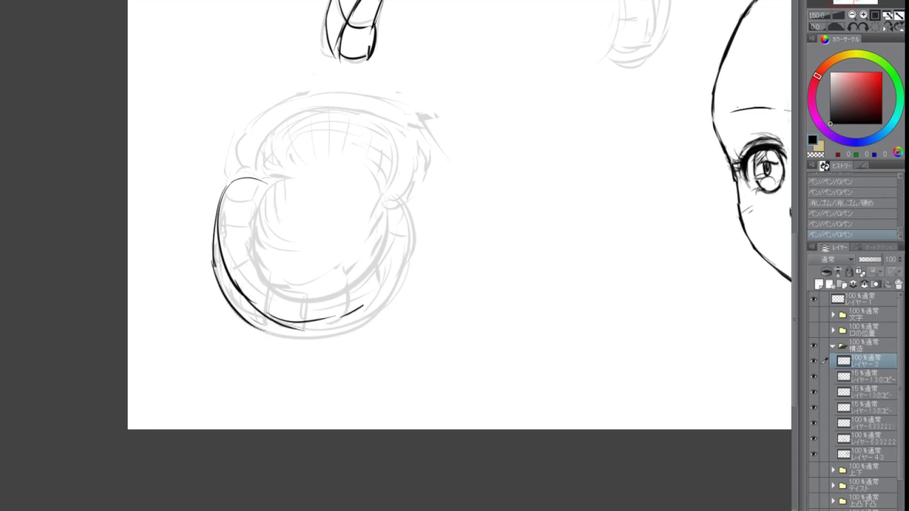
key("e")
left_click_drag(266, 326, 261, 335)
key("p")
mouse_move(243, 322)
left_mouse_down()
mouse_move(317, 337)
mouse_move(372, 322)
mouse_move(398, 232)
left_mouse_up()
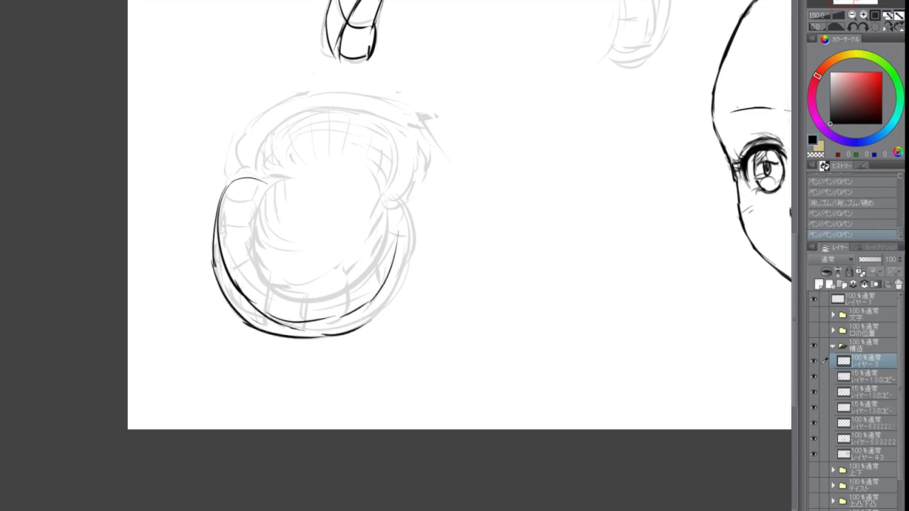
left_click_drag(372, 316, 404, 250)
Draw the lower jaw's inner U-shaped curve and close the right side with a rounded end
mouse_move(231, 186)
left_mouse_down()
mouse_move(263, 179)
mouse_move(261, 281)
mouse_move(362, 273)
left_mouse_up()
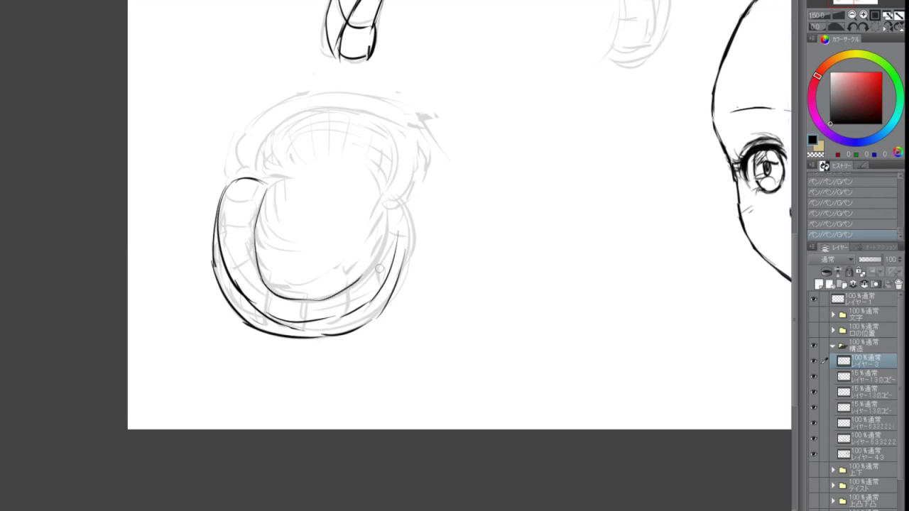
mouse_move(398, 247)
left_mouse_down()
mouse_move(377, 302)
mouse_move(380, 209)
mouse_move(400, 205)
mouse_move(406, 262)
left_mouse_up()
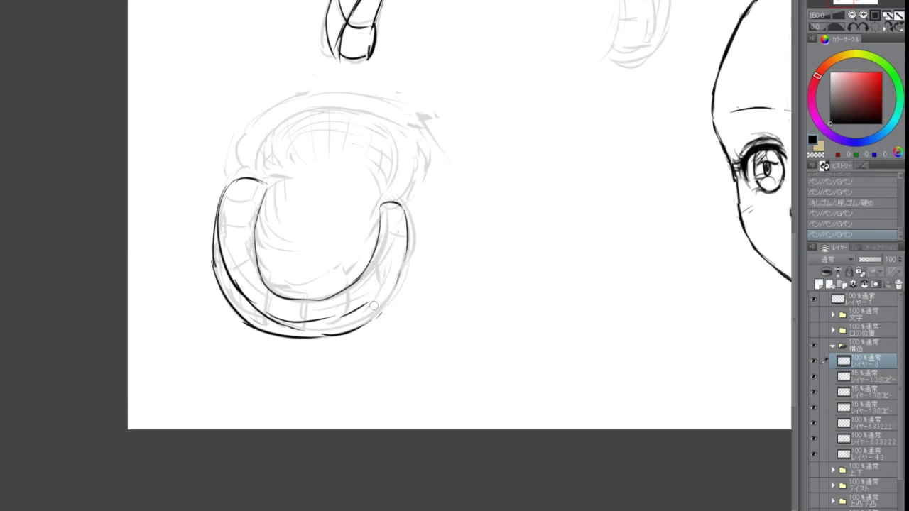
left_click_drag(380, 301, 408, 244)
Ink the upper jaw's outer curve over the top of the mouth and a short inner curve on its left side
mouse_move(227, 185)
left_mouse_down()
mouse_move(264, 179)
mouse_move(259, 114)
mouse_move(373, 103)
left_mouse_up()
key("ctrl+z")
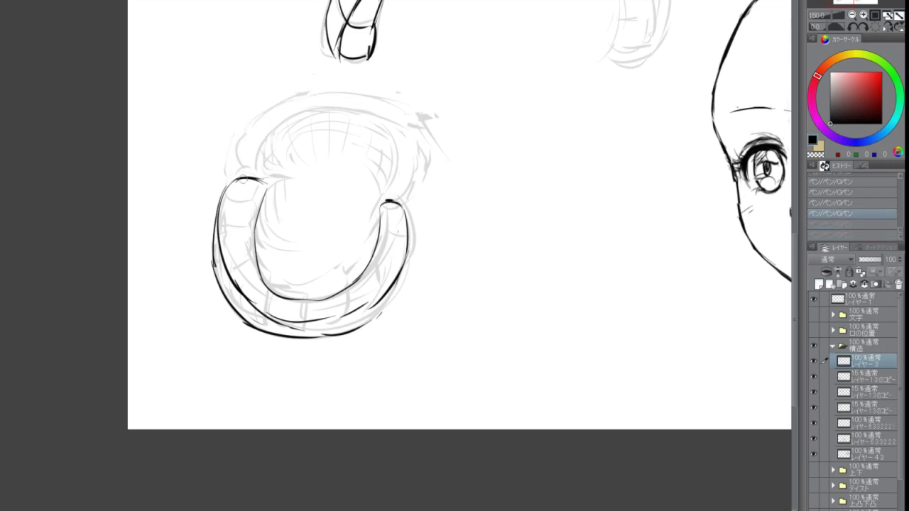
left_click_drag(236, 175, 339, 93)
left_click_drag(272, 183, 287, 130)
left_click_drag(310, 95, 375, 93)
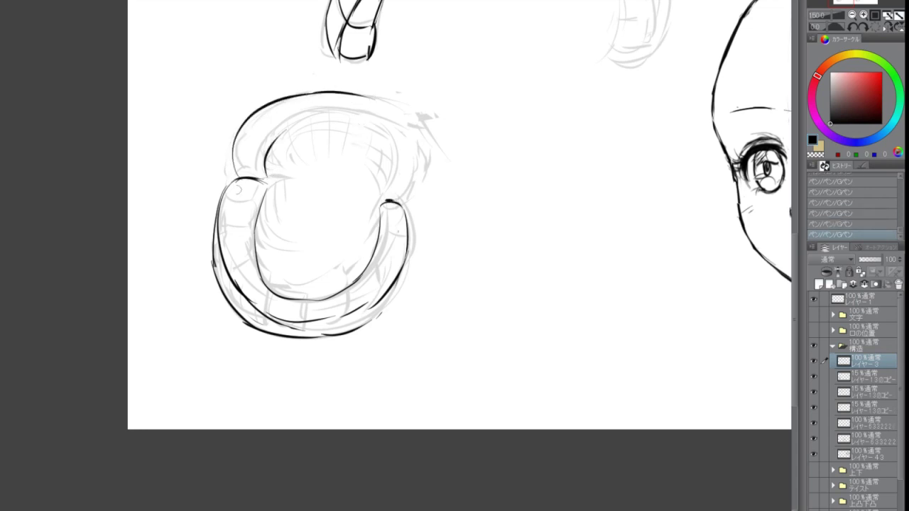
left_click_drag(227, 188, 173, 340)
mouse_move(325, 120)
left_mouse_down()
mouse_move(311, 137)
mouse_move(310, 174)
left_mouse_up()
key("ctrl+z")
key("ctrl+z")
Draw the row of rounded back molars down the left side of the lower jaw
left_click_drag(302, 217, 340, 94)
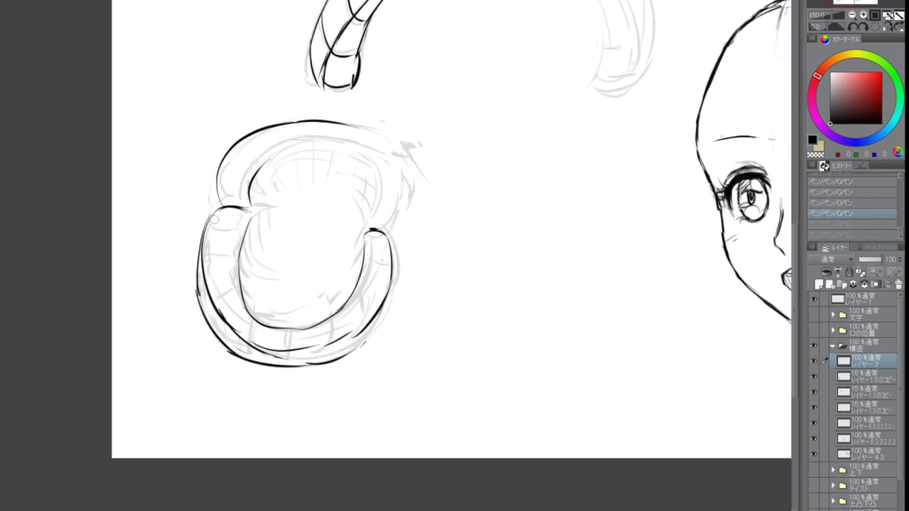
mouse_move(215, 220)
left_mouse_down()
mouse_move(240, 212)
mouse_move(205, 229)
mouse_move(239, 217)
mouse_move(205, 260)
left_mouse_up()
key("ctrl+z")
mouse_move(210, 230)
left_mouse_down()
mouse_move(213, 255)
mouse_move(232, 253)
mouse_move(218, 250)
left_mouse_up()
mouse_move(220, 242)
left_mouse_down()
mouse_move(230, 237)
mouse_move(211, 280)
mouse_move(239, 282)
mouse_move(308, 331)
left_mouse_up()
left_click(230, 301)
Ink the sides and biting edge of a front tooth at the bottom centre of the lower jaw
left_click_drag(253, 325, 264, 348)
mouse_move(286, 327)
left_mouse_down()
mouse_move(284, 351)
mouse_move(309, 329)
left_mouse_up()
key("ctrl+z")
left_click_drag(286, 326, 286, 348)
left_click_drag(288, 352, 311, 347)
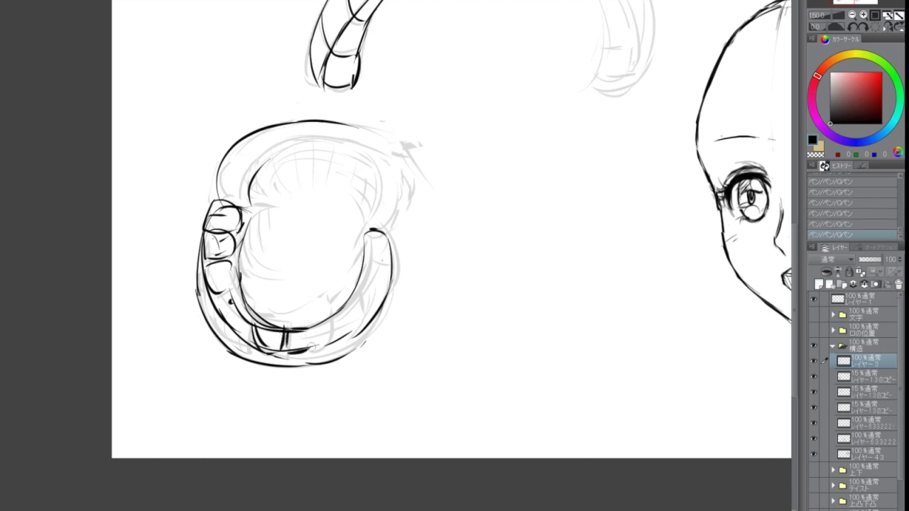
Add the tooth dividers between the left molars and the front tooth of the lower jaw
left_click_drag(205, 264, 252, 333)
key("ctrl+z")
mouse_move(227, 304)
left_mouse_down()
mouse_move(235, 314)
mouse_move(244, 297)
mouse_move(235, 338)
left_mouse_up()
left_click_drag(247, 326, 255, 350)
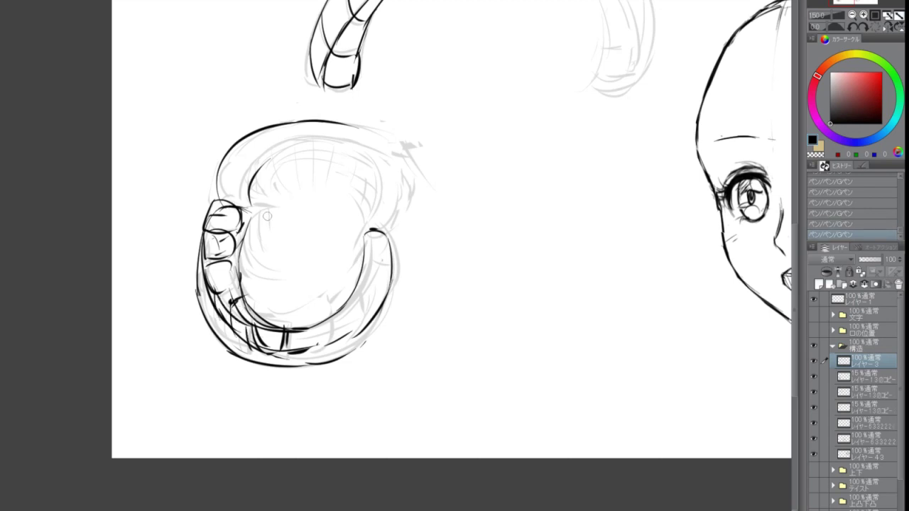
Add short hatching strokes inside the lower jaw's inner curve along its left, right and front sides
left_click_drag(267, 213, 261, 257)
left_click_drag(257, 220, 254, 260)
left_click_drag(250, 240, 245, 278)
left_click_drag(250, 244, 242, 284)
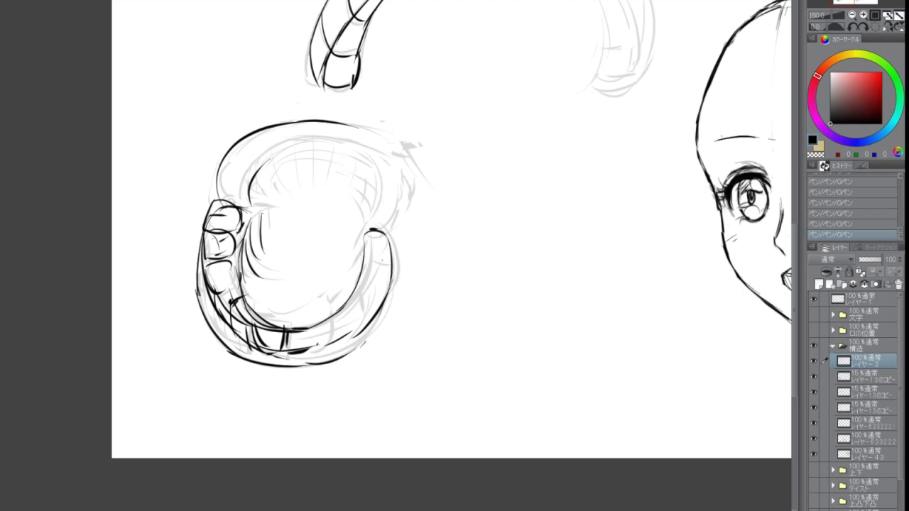
left_click_drag(253, 218, 261, 266)
left_click_drag(366, 231, 354, 264)
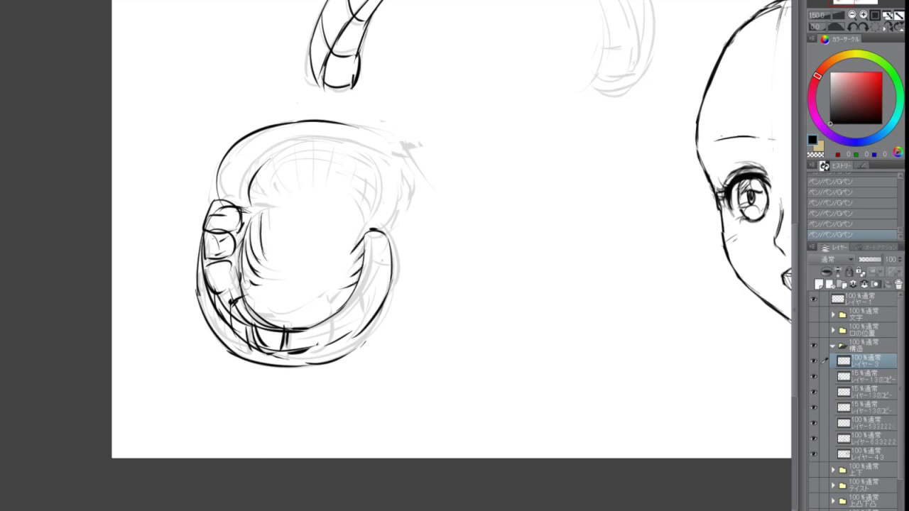
left_click_drag(273, 279, 243, 295)
mouse_move(281, 304)
left_mouse_down()
mouse_move(260, 323)
mouse_move(271, 326)
left_mouse_up()
mouse_move(304, 300)
left_mouse_down()
mouse_move(286, 331)
mouse_move(306, 325)
left_mouse_up()
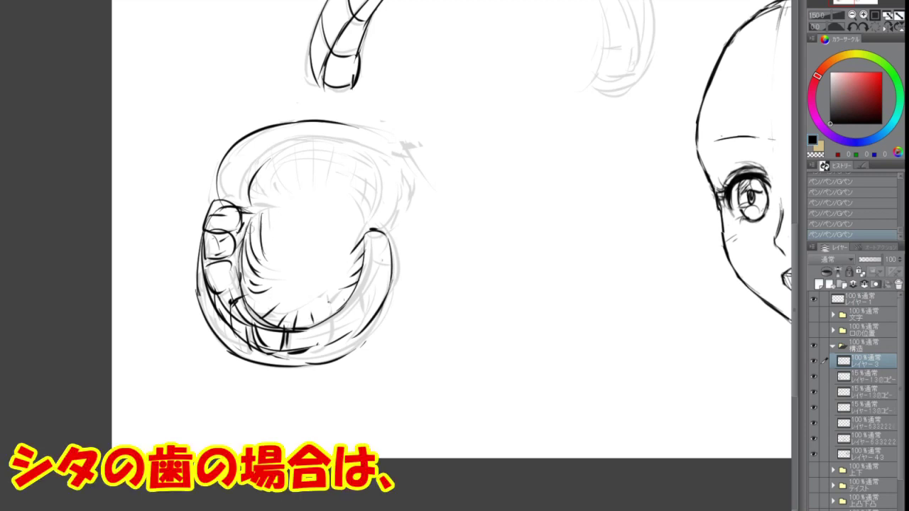
Draw the tongue's upper edge across the lower jaw as two humps meeting at a central dip
key("ctrl+z")
mouse_move(250, 215)
left_mouse_down()
mouse_move(303, 245)
mouse_move(340, 222)
left_mouse_up()
key("ctrl+z")
mouse_move(273, 219)
left_mouse_down()
mouse_move(318, 251)
mouse_move(296, 222)
mouse_move(326, 244)
mouse_move(294, 223)
left_mouse_up()
key("ctrl+z")
key("ctrl+z")
key("ctrl+y")
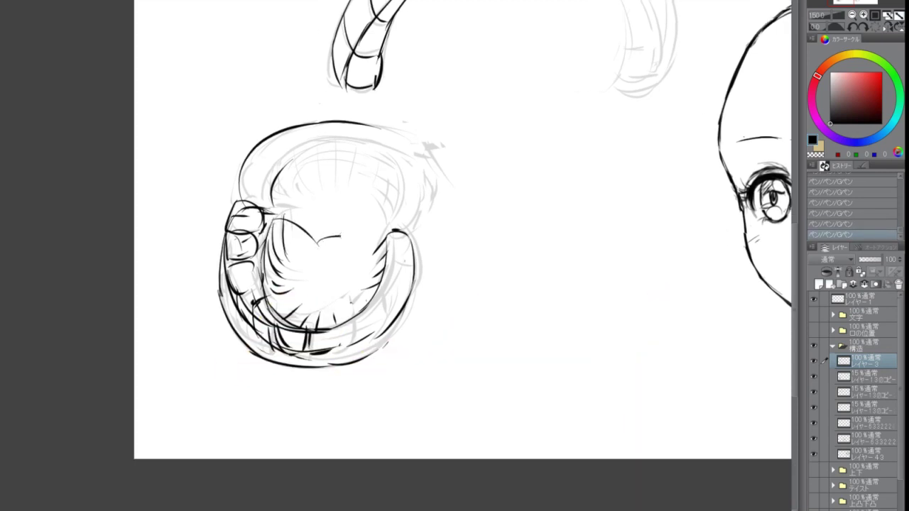
key("ctrl+z")
key("ctrl+z")
key("ctrl+y")
key("ctrl+y")
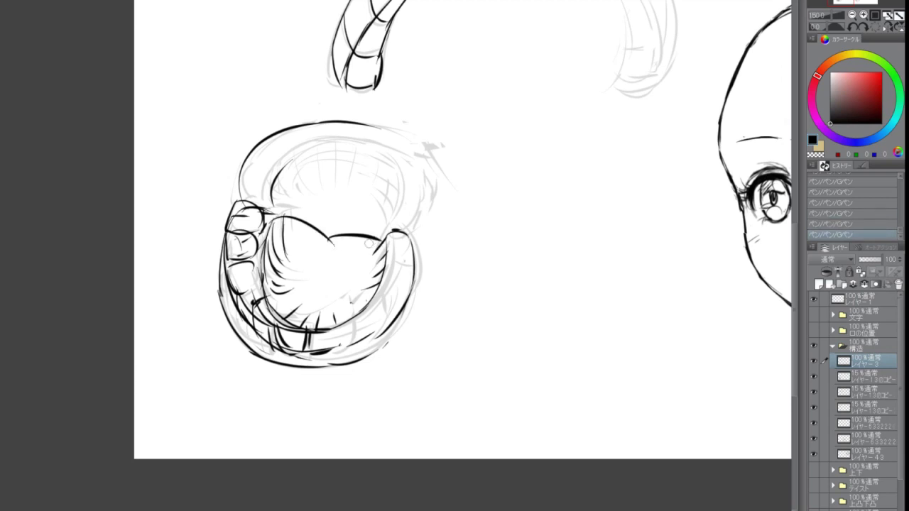
Rework the tongue's two-humped upper edge in the lower jaw and add a curved centre groove below its dip
key("ctrl+z")
key("ctrl+z")
key("ctrl+y")
key("ctrl+y")
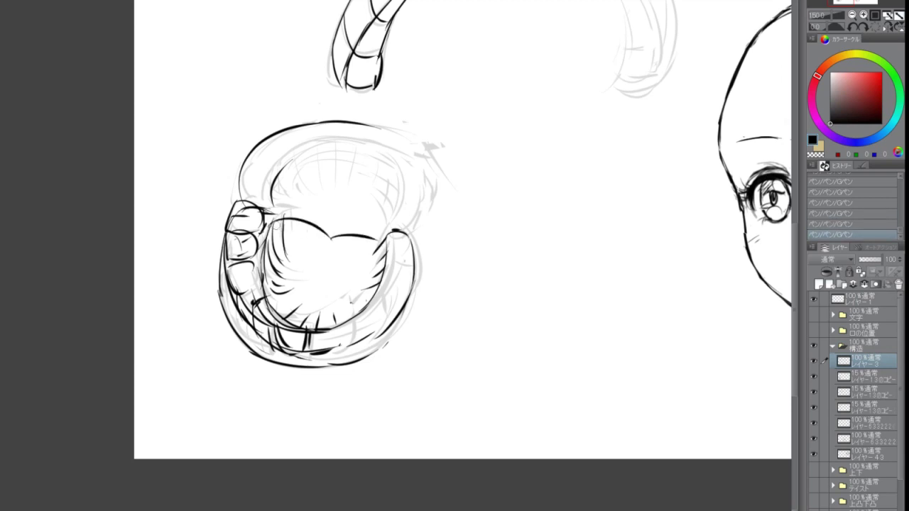
left_click_drag(276, 224, 268, 309)
left_click_drag(310, 226, 326, 243)
left_click_drag(270, 224, 335, 237)
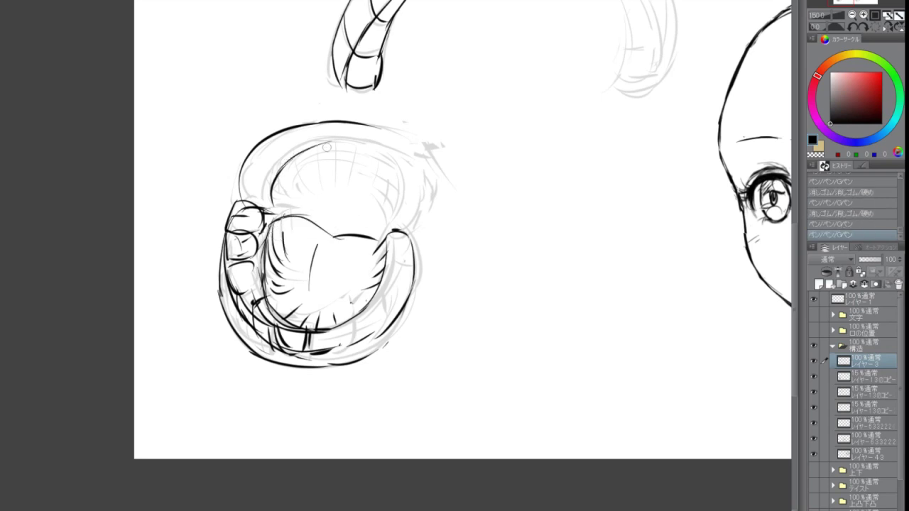
Ink the upper jaw's inner arch and right side, and sketch a second gum line around its outer edge
mouse_move(305, 149)
left_mouse_down()
mouse_move(386, 152)
mouse_move(380, 233)
left_mouse_up()
mouse_move(369, 130)
left_mouse_down()
mouse_move(409, 148)
mouse_move(412, 221)
left_mouse_up()
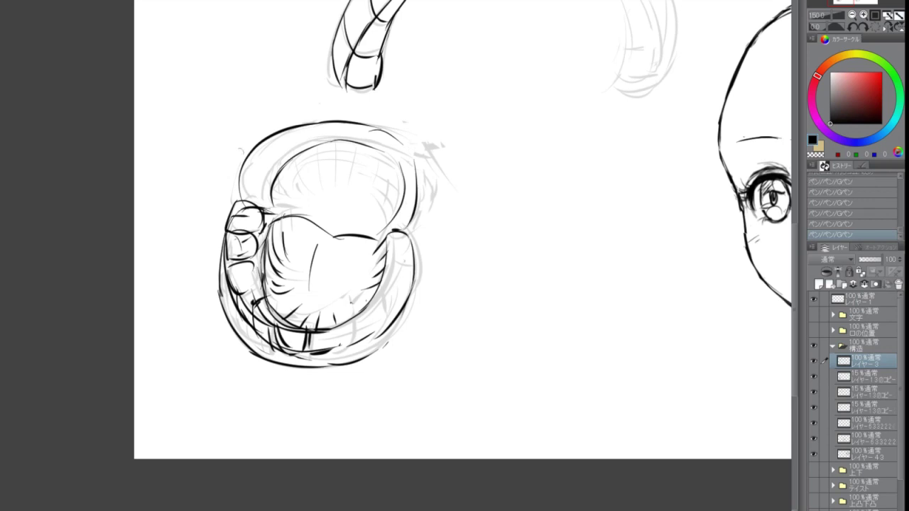
mouse_move(235, 158)
left_mouse_down()
mouse_move(336, 107)
mouse_move(419, 177)
left_mouse_up()
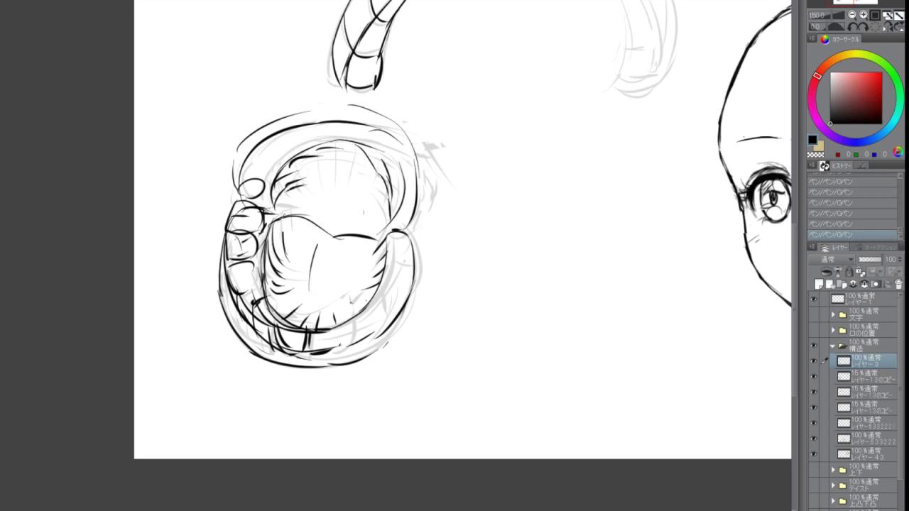
Redraw the upper jaw's left inner edge and add hatching strokes along the left and front of the palate
mouse_move(291, 163)
left_mouse_down()
mouse_move(262, 195)
mouse_move(299, 146)
left_mouse_up()
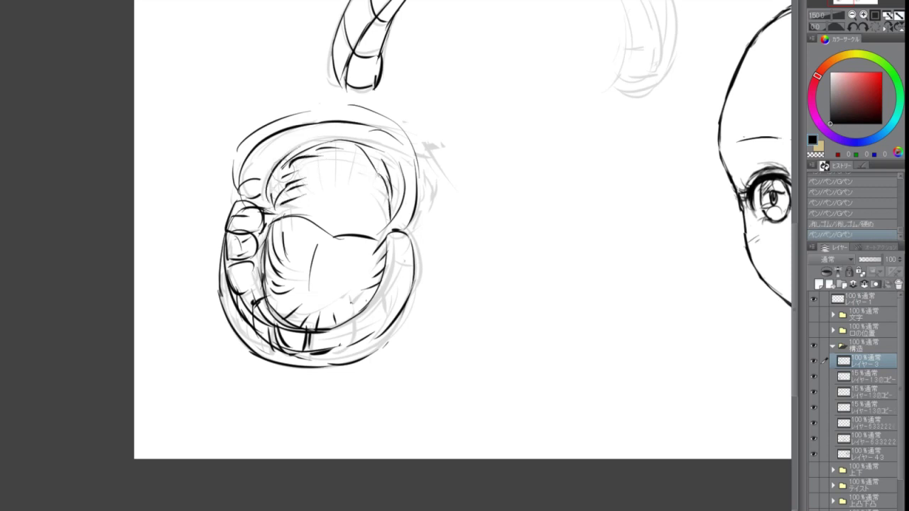
left_click_drag(275, 180, 305, 150)
mouse_move(276, 172)
left_mouse_down()
mouse_move(319, 139)
mouse_move(273, 196)
left_mouse_up()
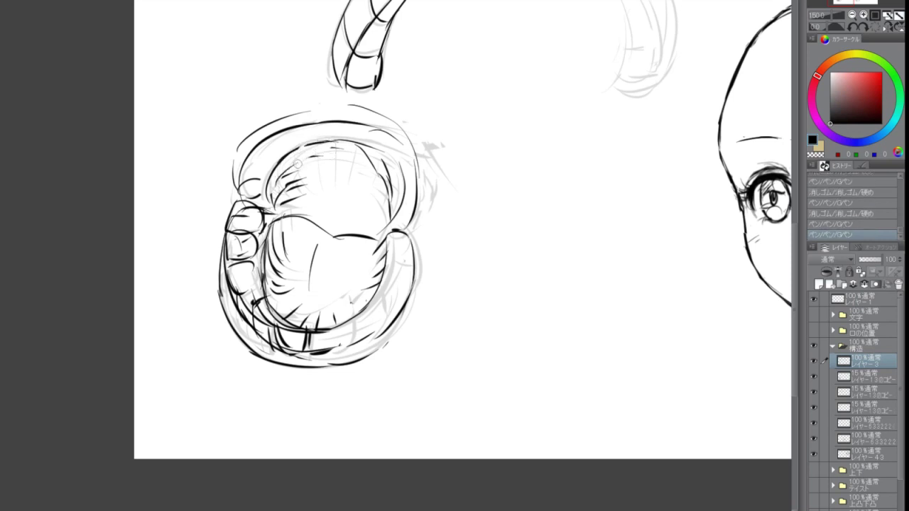
left_click_drag(306, 150, 276, 174)
left_click_drag(335, 142, 310, 189)
key("ctrl+z")
left_click_drag(330, 143, 326, 178)
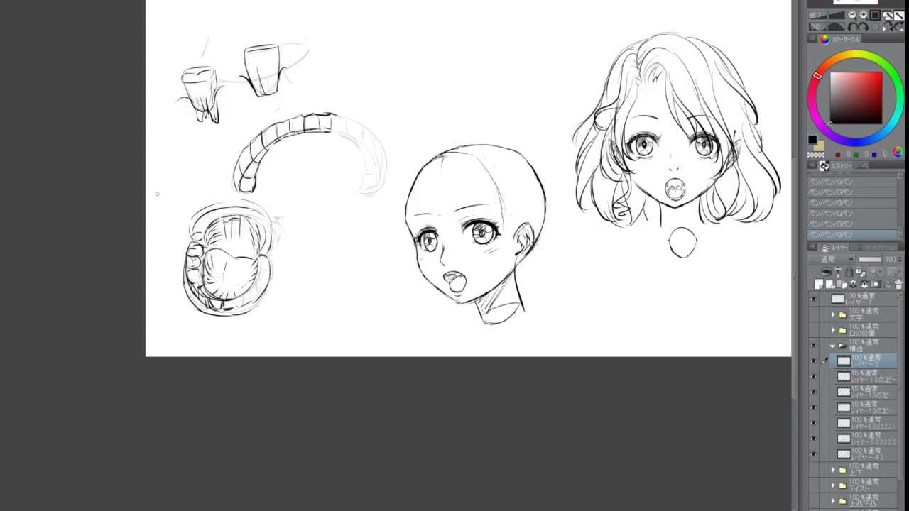
left_click_drag(171, 185, 166, 242)
scroll(243, 277, "up", 2)
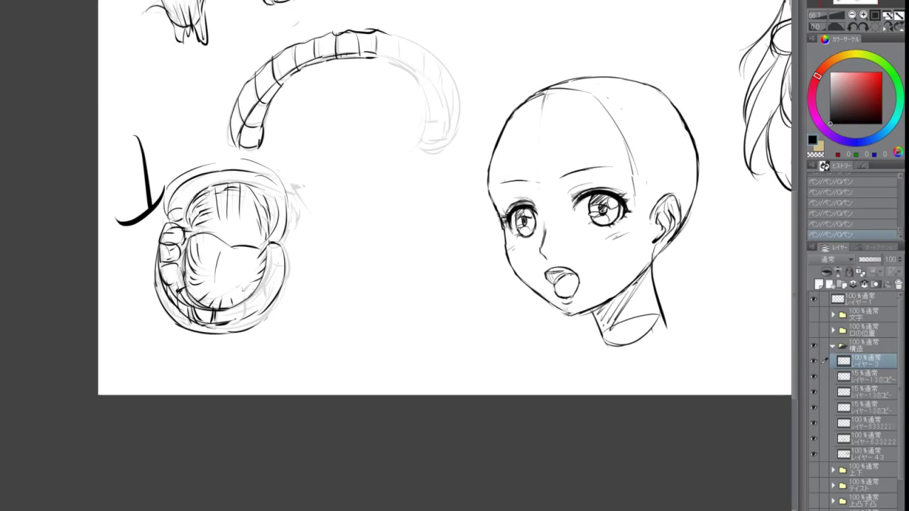
key("ctrl+z")
key("ctrl+z")
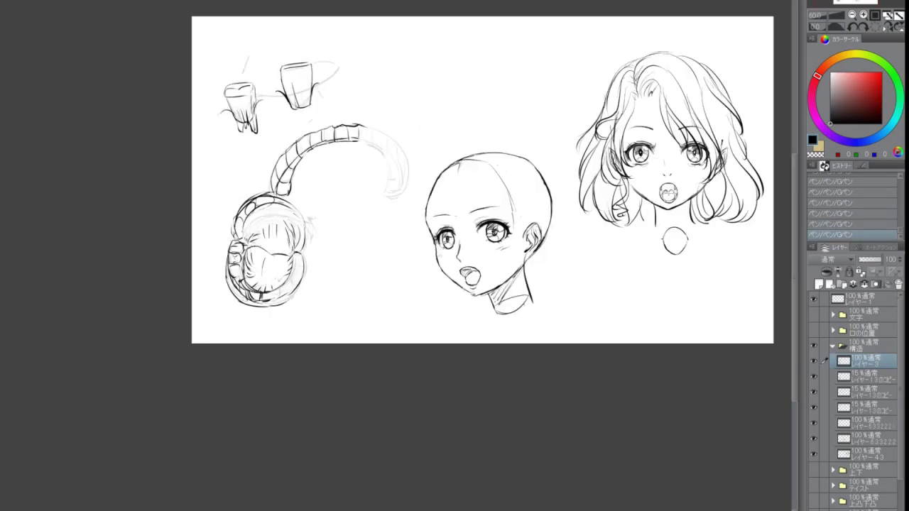
Examine which sketch each of the lower layers in the 構造 folder holds by hiding and showing them one at a time
left_click_drag(661, 331, 561, 334)
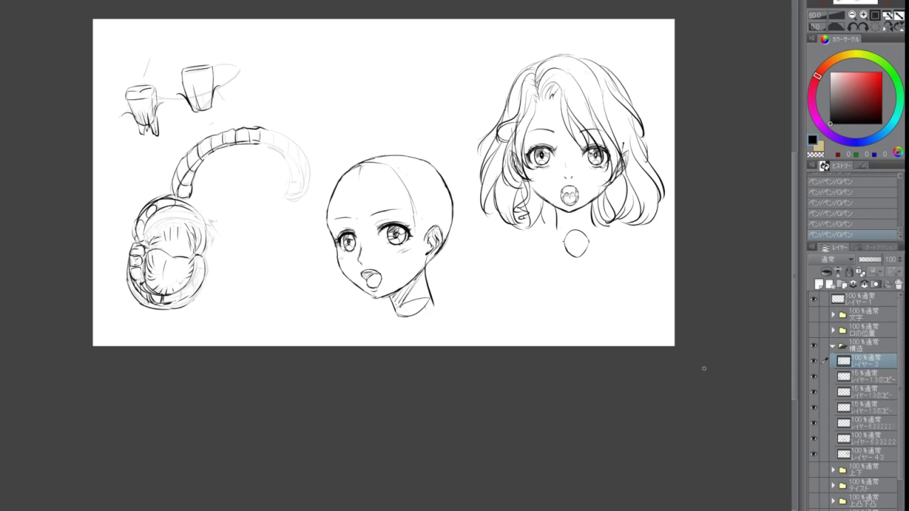
left_click(814, 454)
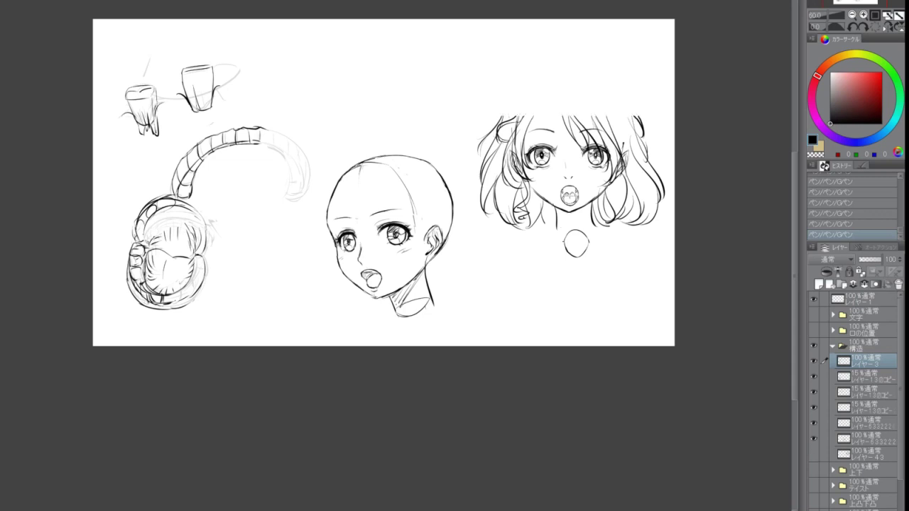
left_click(813, 439)
left_click(814, 439)
left_click(813, 454)
left_click(866, 455)
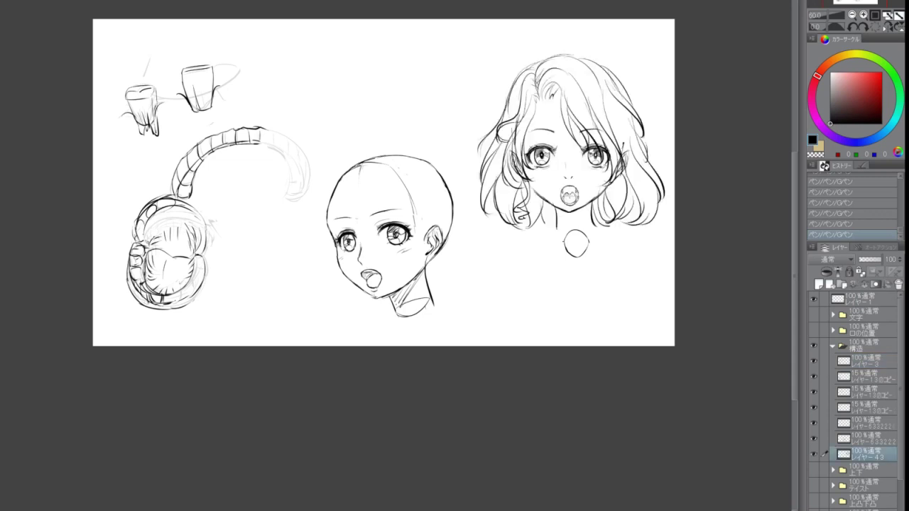
left_click(814, 454)
left_click(813, 454)
left_click(814, 439)
left_click(813, 438)
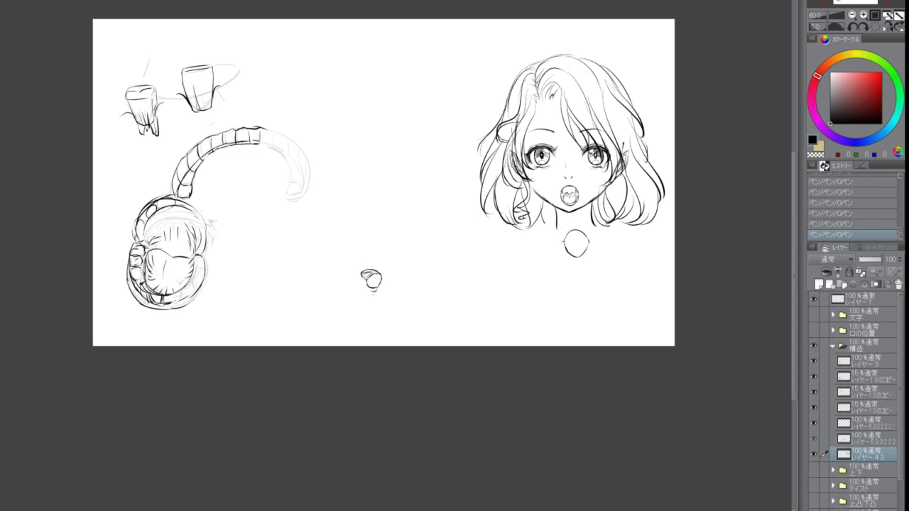
left_click(814, 423)
left_click(814, 423)
left_click(813, 408)
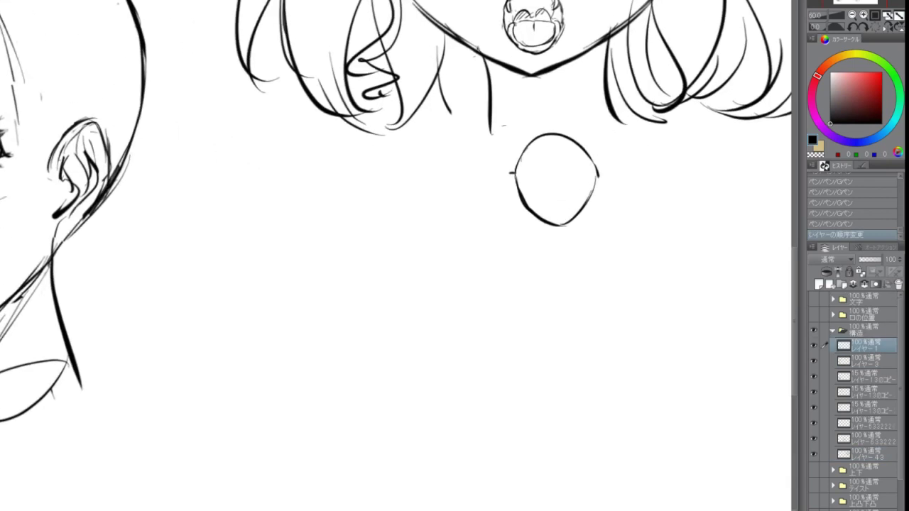
Draw the rounded left end of the lower dental arch inside the round mouth outline below the front-facing head
scroll(539, 150, "up", 3)
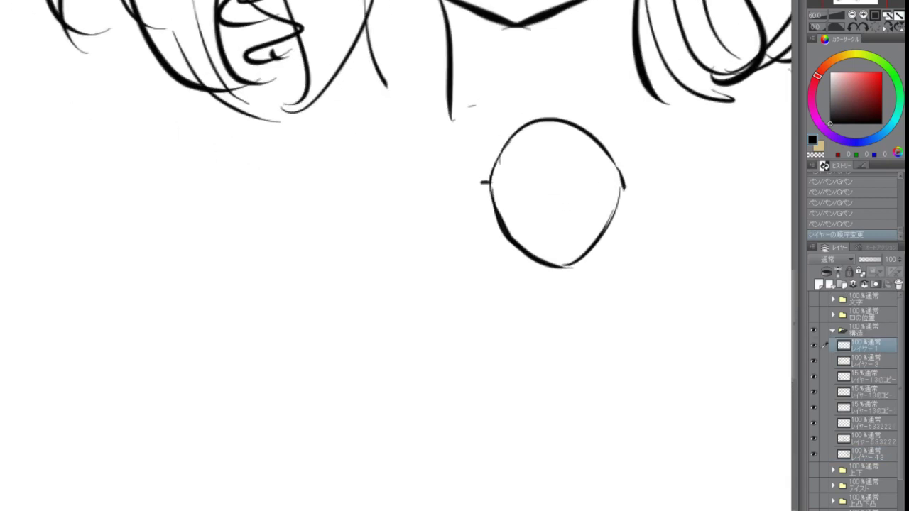
left_click(396, 111)
key("bracketleft")
key("bracketleft")
key("bracketleft")
key("bracketleft")
key("bracketleft")
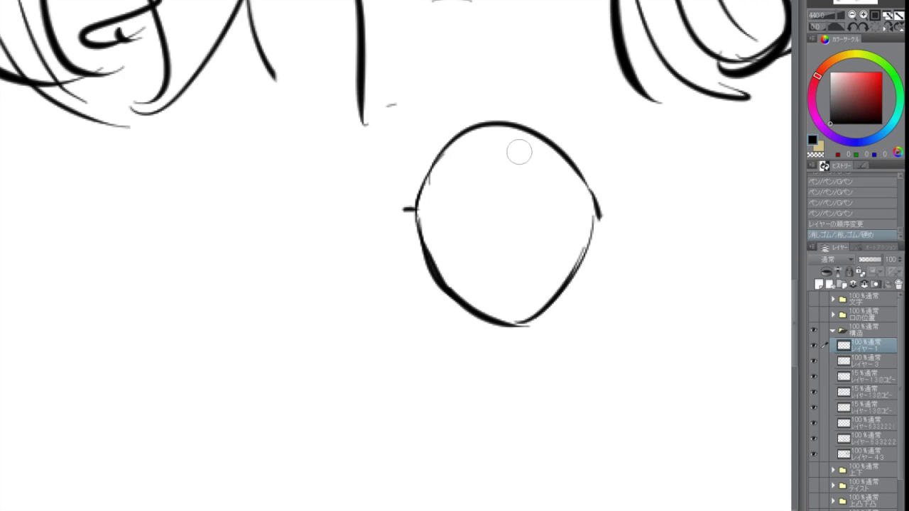
mouse_move(456, 231)
left_mouse_down()
mouse_move(365, 201)
mouse_move(372, 212)
mouse_move(381, 196)
mouse_move(387, 270)
left_mouse_up()
key("ctrl+z")
key("ctrl+z")
mouse_move(357, 218)
left_mouse_down()
mouse_move(369, 190)
mouse_move(372, 248)
left_mouse_up()
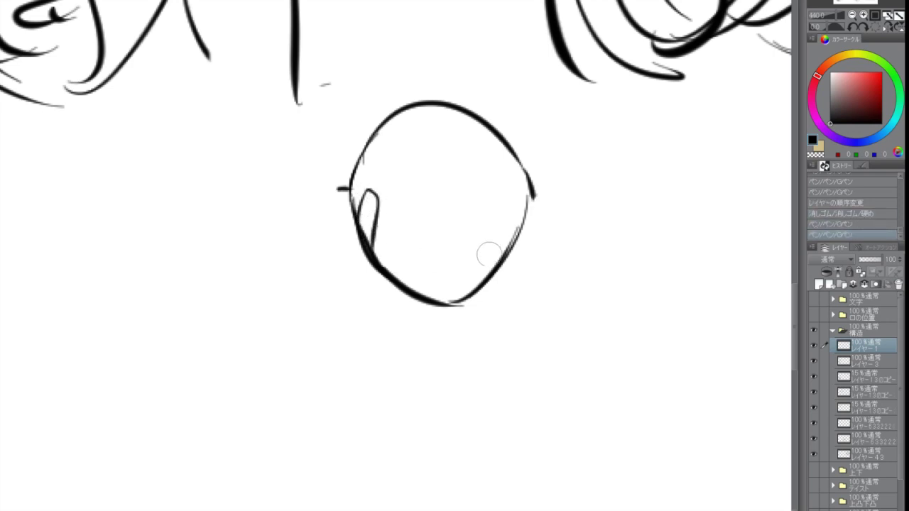
Draw the rounded right end of the lower dental arch and its inner curve along the bottom of the mouth
mouse_move(503, 257)
left_mouse_down()
mouse_move(497, 190)
mouse_move(524, 205)
left_mouse_up()
key("e")
mouse_move(379, 225)
left_mouse_down()
mouse_move(377, 236)
mouse_move(378, 213)
mouse_move(389, 257)
mouse_move(459, 270)
left_mouse_up()
key("p")
key("ctrl+z")
mouse_move(391, 254)
left_mouse_down()
mouse_move(451, 281)
mouse_move(497, 257)
left_mouse_up()
left_click_drag(454, 282, 490, 266)
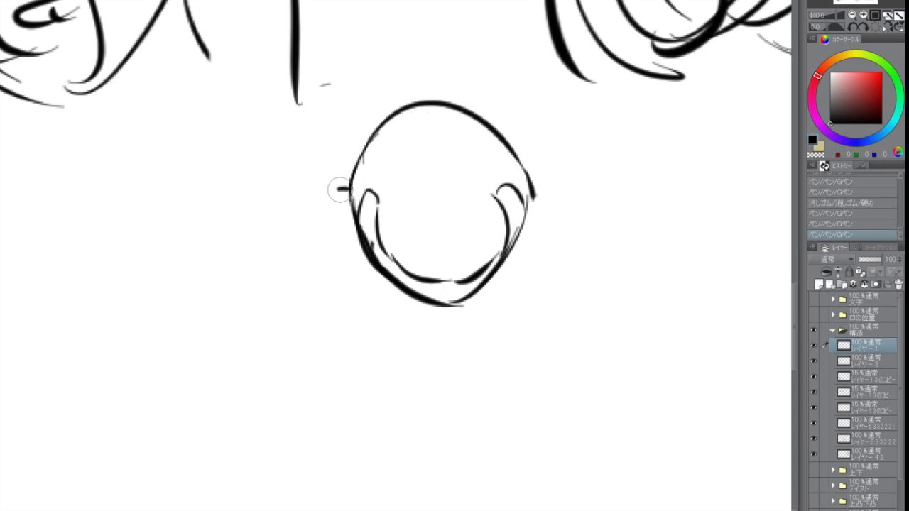
Try marking the mouth-corner height with side ticks and a horizontal row of dots across the mouth
left_click_drag(337, 189, 352, 190)
key("ctrl+z")
left_click_drag(533, 192, 545, 189)
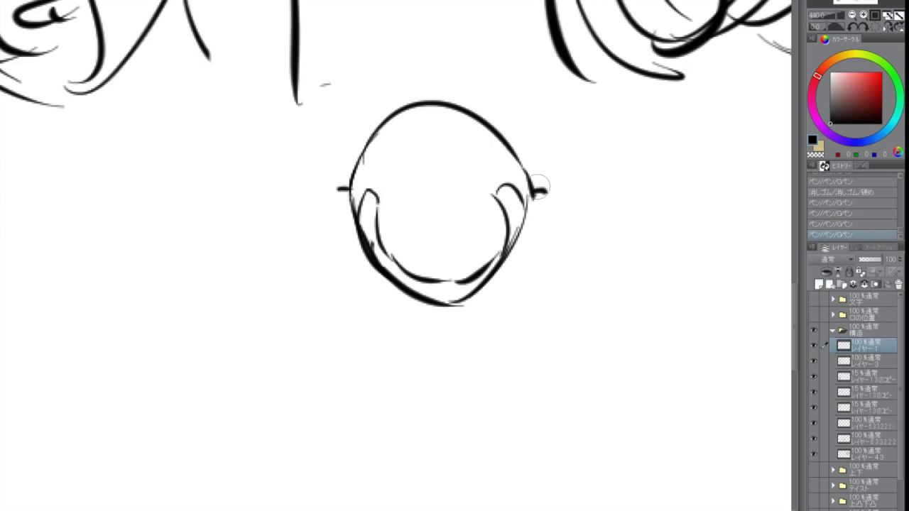
key("ctrl+z")
left_click(361, 189)
left_click(380, 188)
left_click(399, 189)
left_click(419, 188)
left_click(440, 188)
left_click(472, 189)
left_click(490, 188)
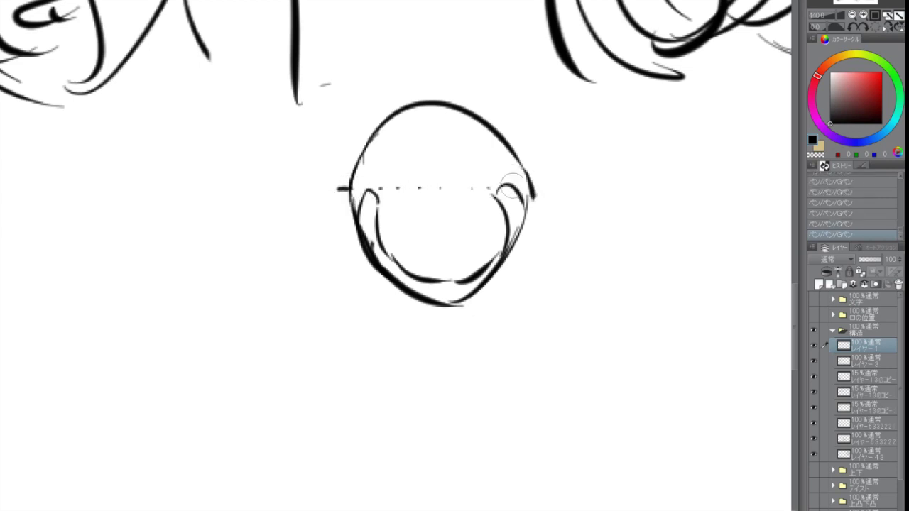
key("ctrl+z")
key("ctrl+z")
key("ctrl+z")
key("ctrl+z")
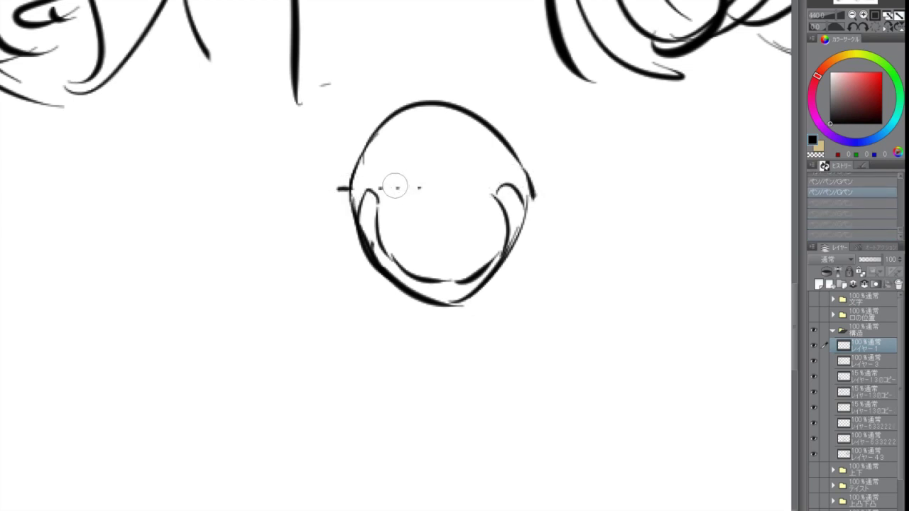
Draw the tongue's upper edge as two curves and the throat outline with a hanging uvula above it
mouse_move(389, 190)
left_mouse_down()
mouse_move(419, 187)
mouse_move(439, 205)
left_mouse_up()
key("ctrl+z")
mouse_move(379, 203)
left_mouse_down()
mouse_move(417, 199)
mouse_move(448, 203)
left_mouse_up()
key("ctrl+z")
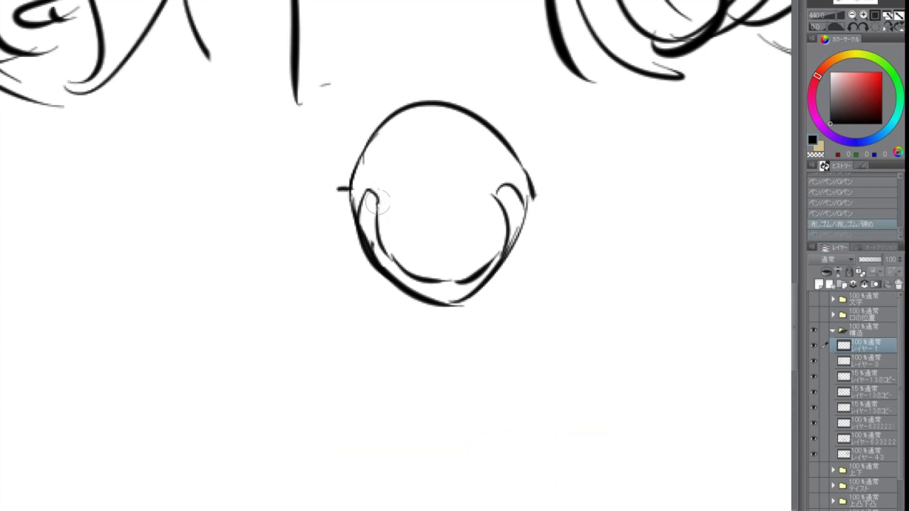
left_click_drag(379, 201, 450, 205)
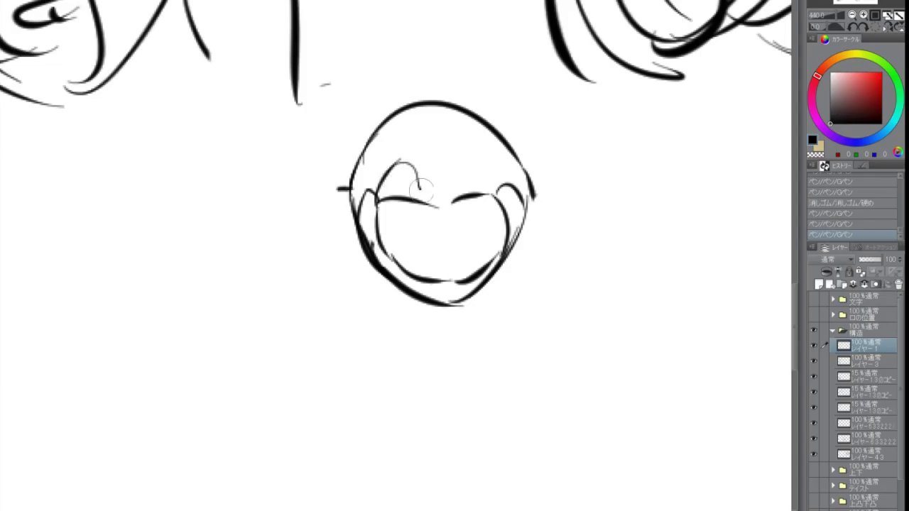
mouse_move(415, 186)
left_mouse_down()
mouse_move(483, 177)
mouse_move(497, 191)
left_mouse_up()
key("ctrl+z")
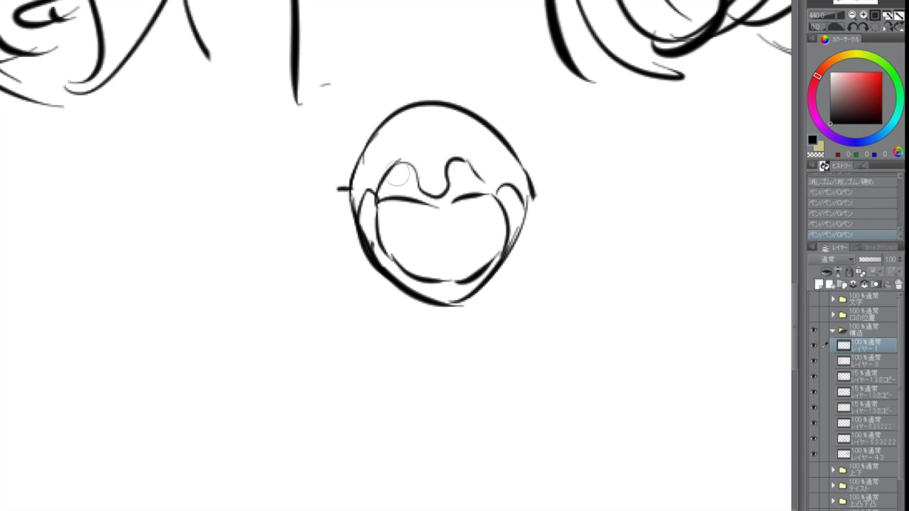
Hatch the throat opening on both sides of the uvula and draw a vertical centre line down the tongue
mouse_move(408, 164)
left_mouse_down()
mouse_move(379, 203)
mouse_move(402, 190)
left_mouse_up()
left_click(408, 192)
mouse_move(458, 163)
left_mouse_down()
mouse_move(450, 192)
mouse_move(462, 192)
mouse_move(433, 181)
left_mouse_up()
mouse_move(412, 166)
left_mouse_down()
mouse_move(448, 173)
mouse_move(419, 177)
left_mouse_up()
mouse_move(421, 174)
left_mouse_down()
mouse_move(432, 182)
mouse_move(447, 168)
mouse_move(448, 179)
left_mouse_up()
mouse_move(432, 188)
left_mouse_down()
mouse_move(448, 170)
mouse_move(466, 180)
mouse_move(418, 193)
mouse_move(430, 199)
left_mouse_up()
left_click_drag(448, 186, 439, 207)
mouse_move(455, 197)
left_mouse_down()
mouse_move(440, 207)
mouse_move(438, 249)
left_mouse_up()
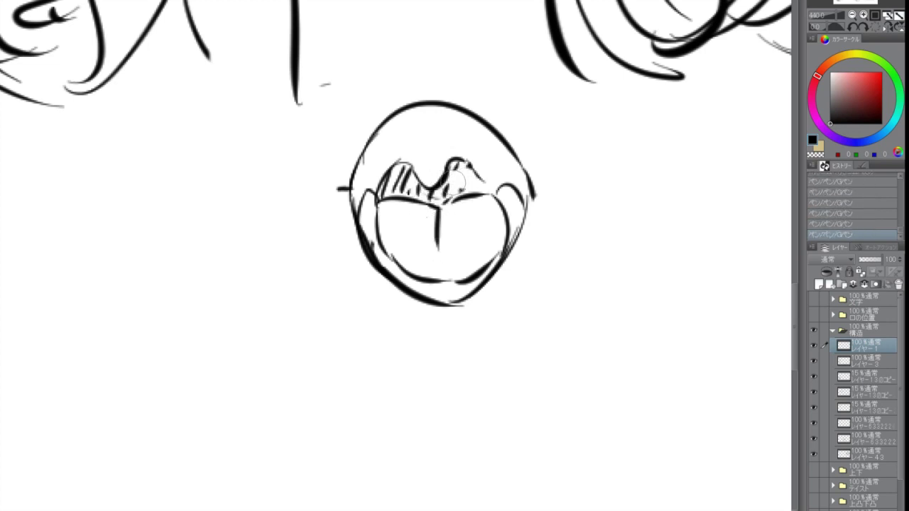
mouse_move(456, 165)
left_mouse_down()
mouse_move(451, 194)
mouse_move(463, 189)
left_mouse_up()
left_click_drag(464, 177, 484, 191)
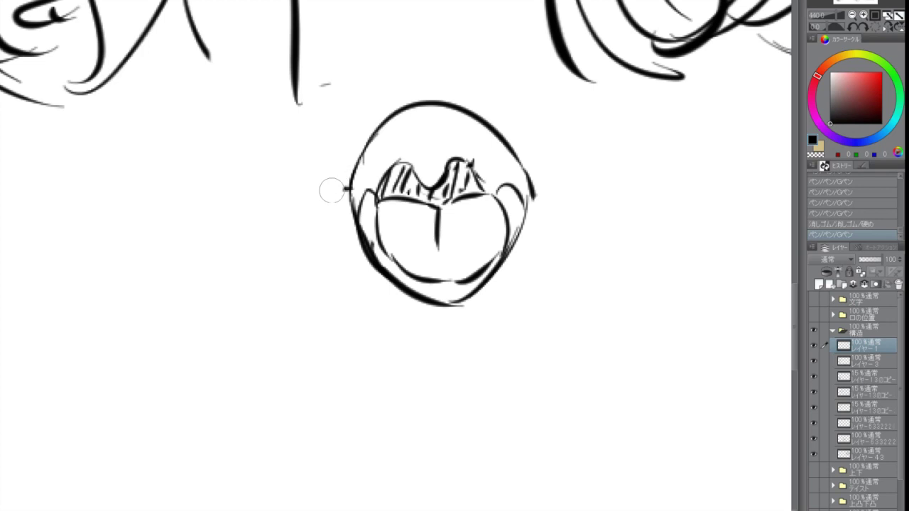
Redraw the tick at the left mouth corner and tidy the right mouth corner and the throat's right edge
left_click_drag(332, 189, 350, 191)
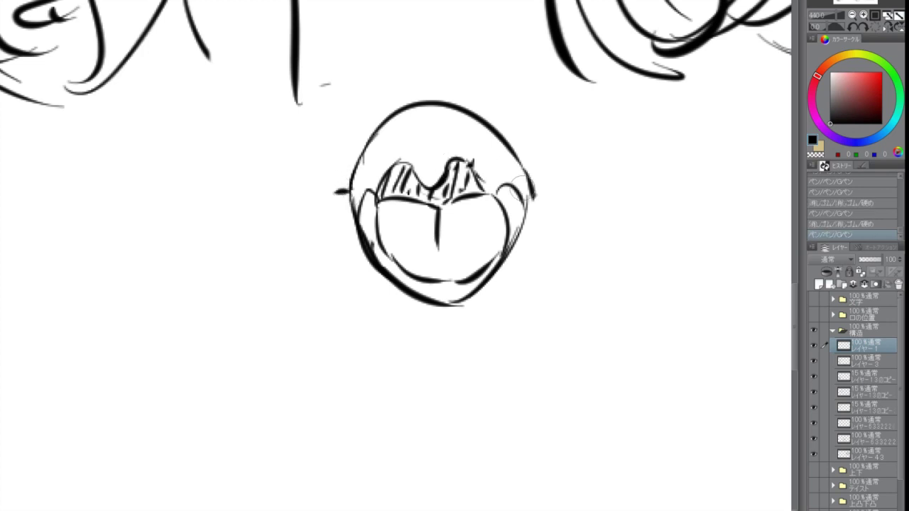
mouse_move(535, 183)
left_mouse_down()
mouse_move(535, 210)
mouse_move(527, 212)
left_mouse_up()
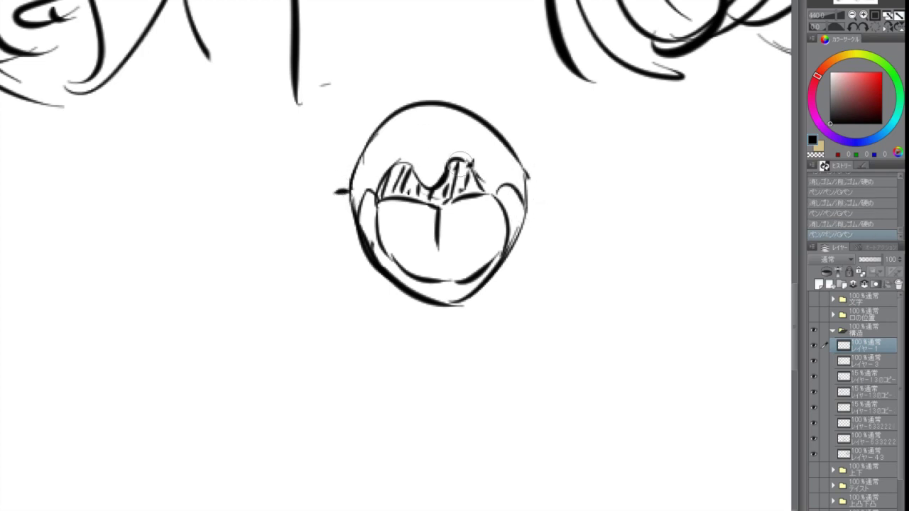
left_click_drag(466, 159, 489, 193)
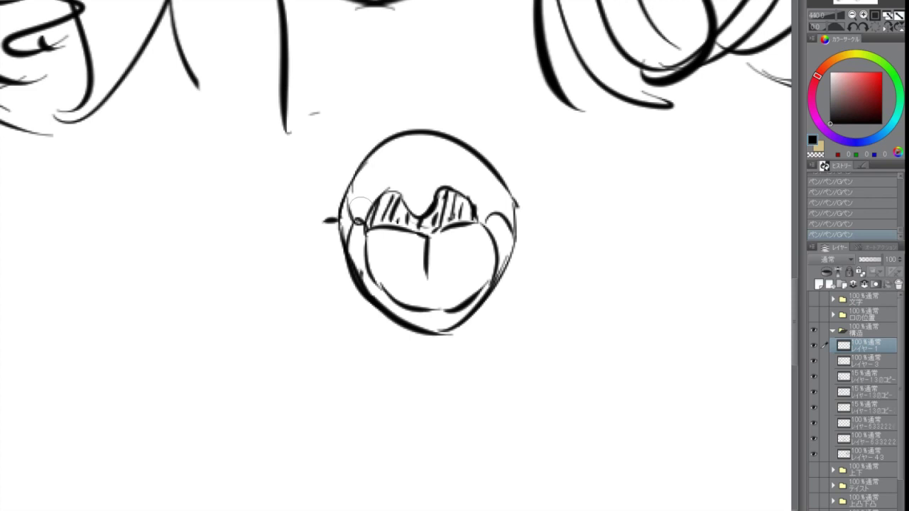
Draw the left side of the upper dental arch between the mouth outline and the throat opening
key("ctrl+z")
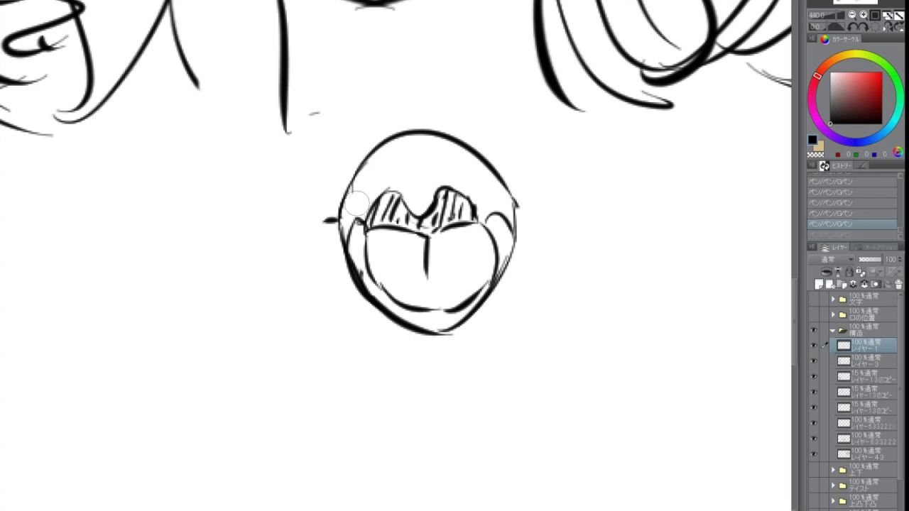
left_click_drag(355, 196, 363, 220)
left_click_drag(362, 176, 367, 213)
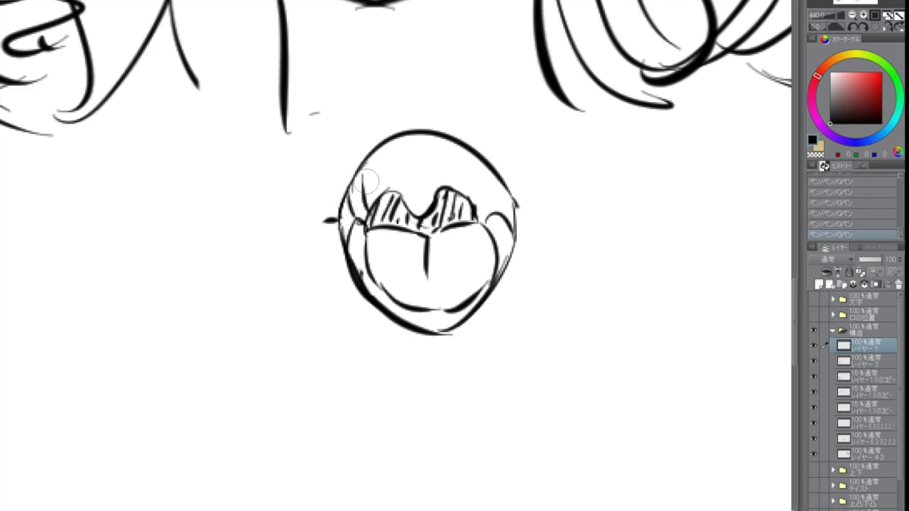
Draw the right side of the upper dental arch, descending from the mouth outline to beside the throat opening
mouse_move(366, 176)
left_mouse_down()
mouse_move(424, 145)
mouse_move(376, 157)
mouse_move(496, 169)
left_mouse_up()
key("ctrl+z")
key("ctrl+z")
mouse_move(466, 143)
left_mouse_down()
mouse_move(493, 160)
mouse_move(485, 218)
left_mouse_up()
key("ctrl+z")
key("ctrl+z")
left_click_drag(490, 174, 483, 221)
key("ctrl+z")
key("ctrl+z")
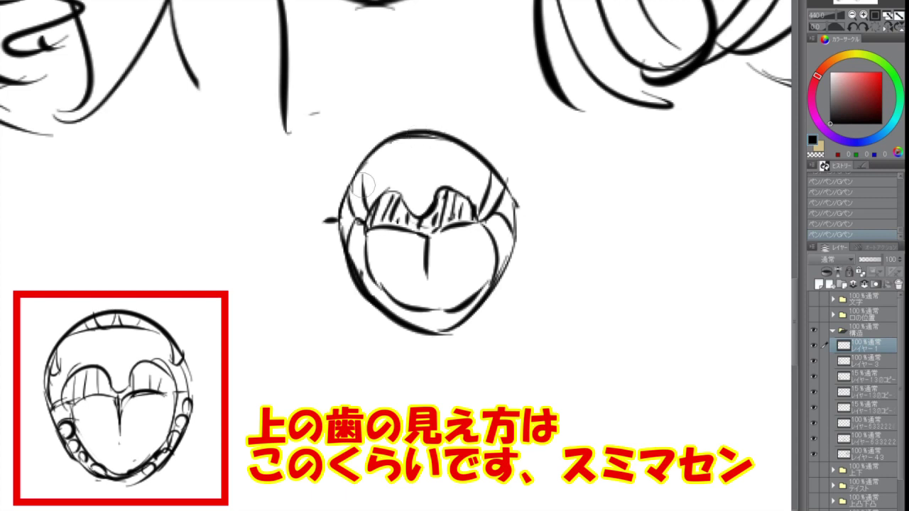
Rework the inner edges of the lower dental arch along the left and right sides of the tongue
key("e")
left_click_drag(361, 250, 364, 273)
key("p")
left_click_drag(367, 245, 385, 289)
left_click_drag(366, 241, 372, 272)
left_click_drag(368, 257, 378, 277)
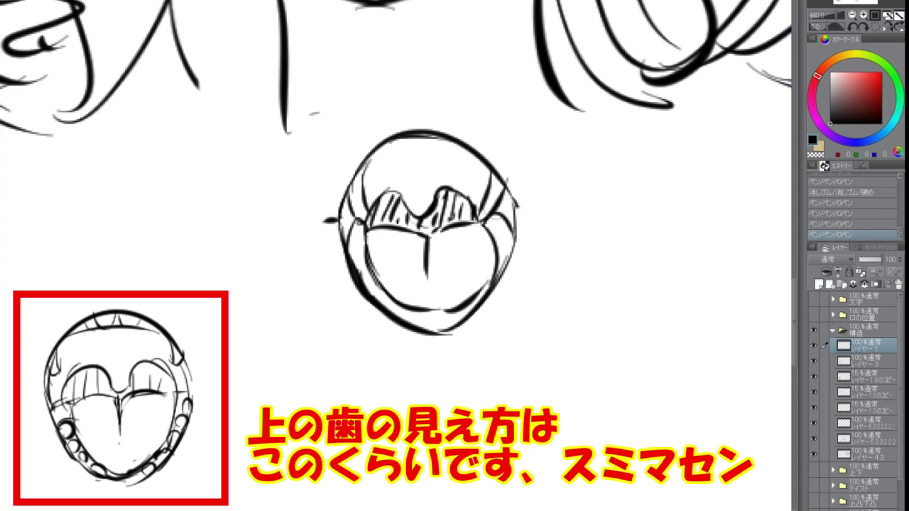
left_click_drag(481, 221, 492, 233)
mouse_move(490, 230)
left_mouse_down()
mouse_move(501, 230)
mouse_move(479, 279)
left_mouse_up()
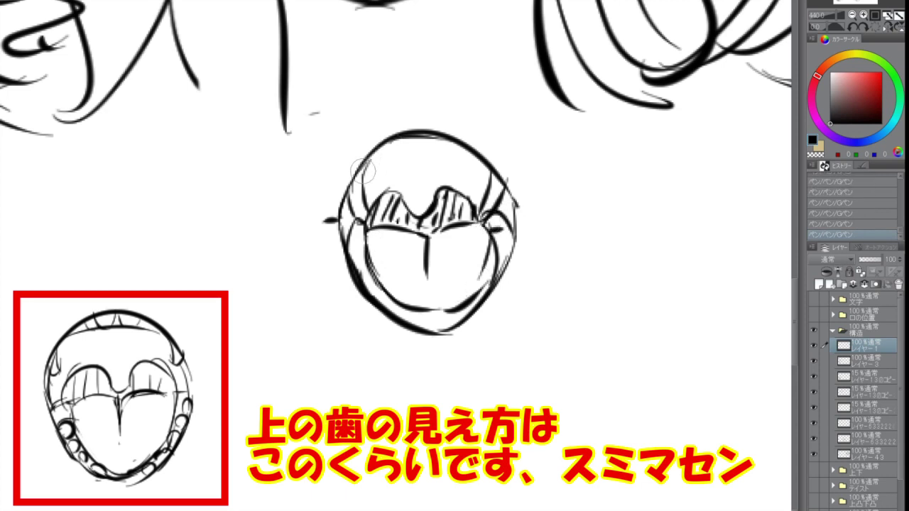
Add short tooth divisions to the sides of the upper dental arch and undo the trial strokes near the upper mouth outline
left_click_drag(349, 201, 361, 197)
left_click_drag(491, 175, 485, 199)
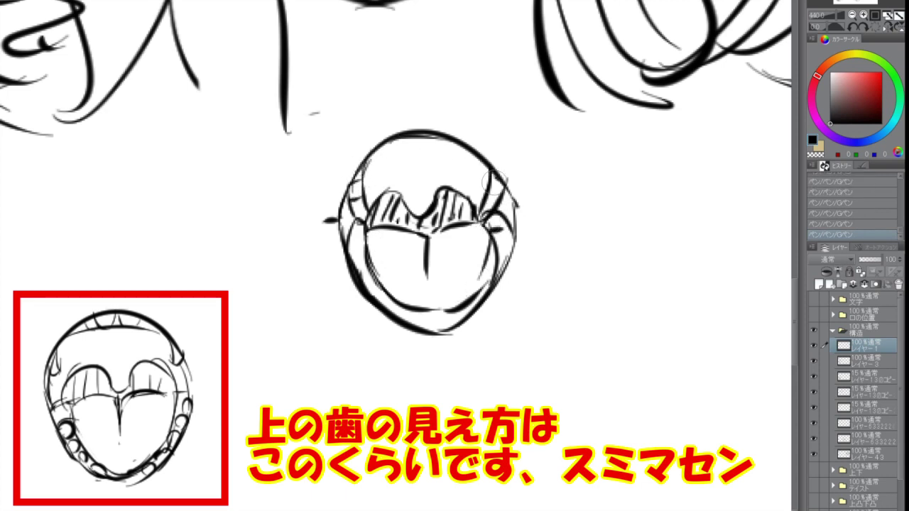
mouse_move(394, 145)
left_mouse_down()
mouse_move(384, 163)
mouse_move(413, 166)
mouse_move(367, 177)
left_mouse_up()
key("ctrl+z")
key("ctrl+z")
Review the open-mouth sketch beside the front-view face and examine the open mouth on the three-quarter view head
scroll(494, 311, "down", 3)
scroll(419, 230, "up", 2)
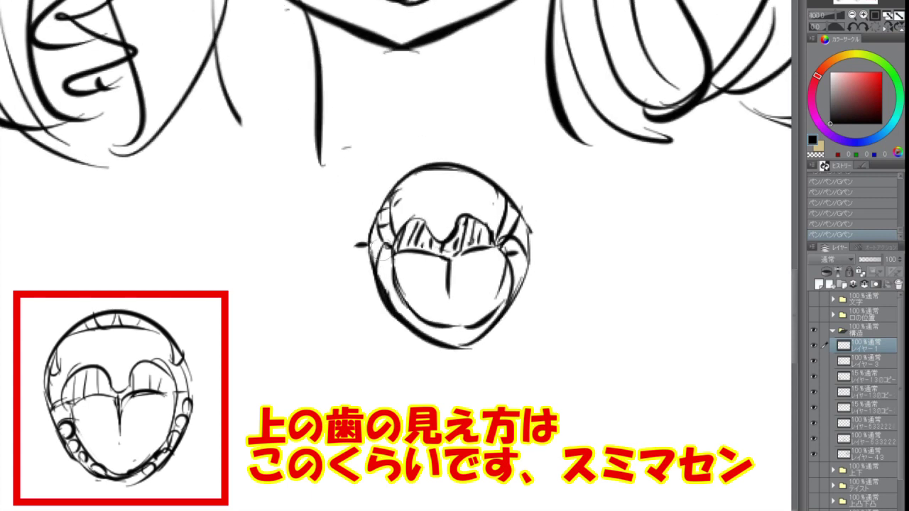
scroll(426, 298, "down", 2)
scroll(426, 298, "up", 1)
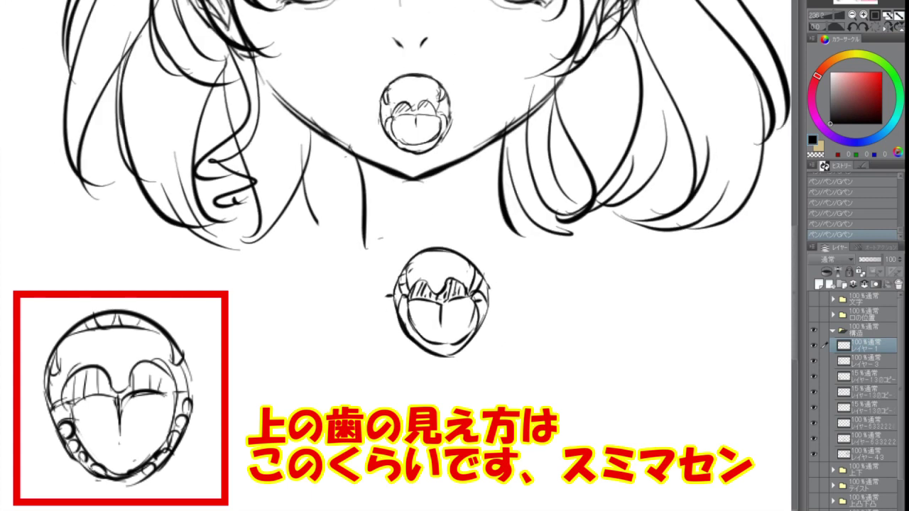
scroll(449, 393, "down", 2)
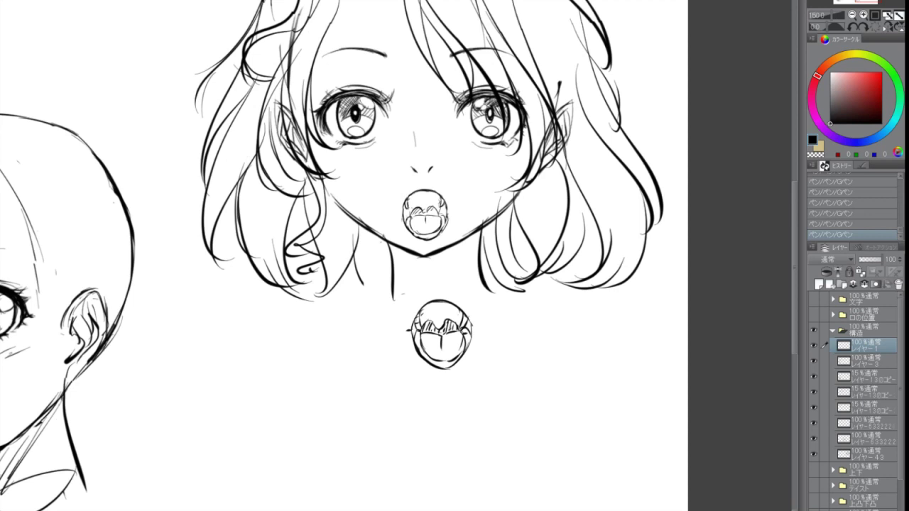
left_click_drag(284, 341, 658, 147)
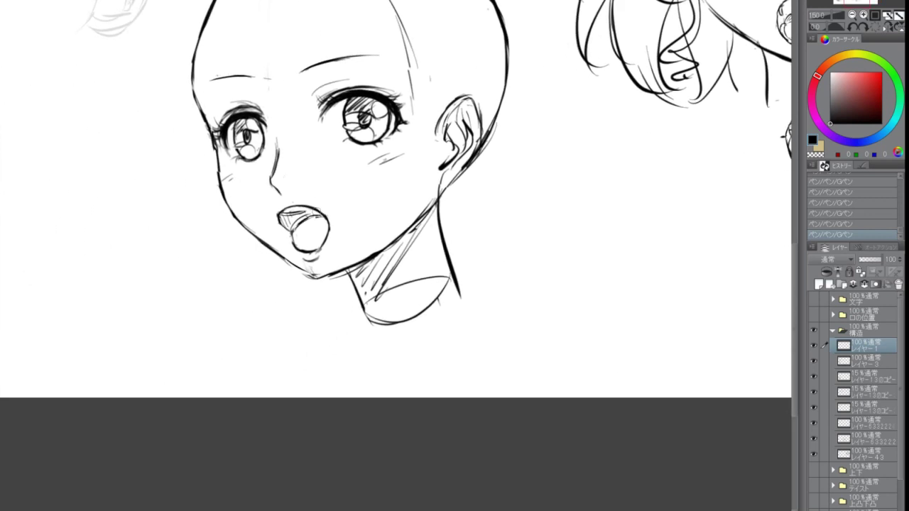
scroll(363, 149, "up", 5)
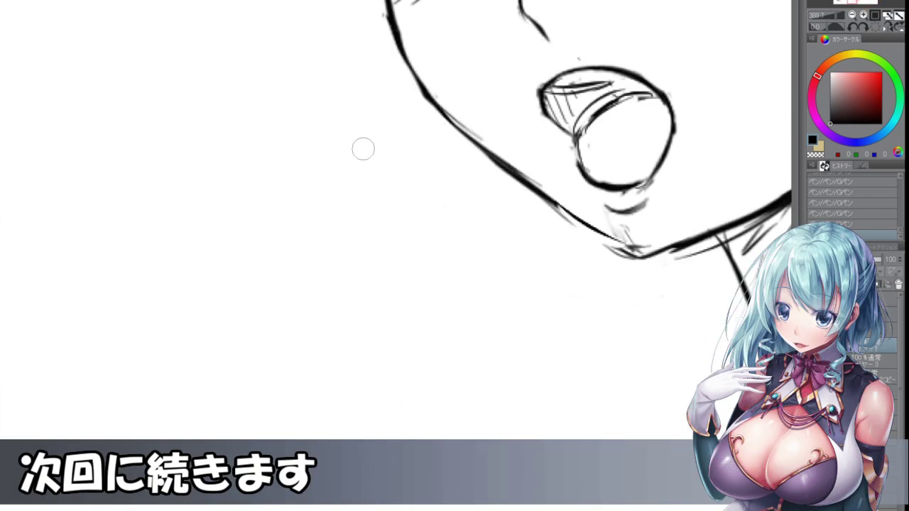
scroll(363, 148, "down", 1)
mouse_move(284, 234)
left_mouse_down()
mouse_move(276, 186)
mouse_move(342, 168)
mouse_move(386, 222)
left_mouse_up()
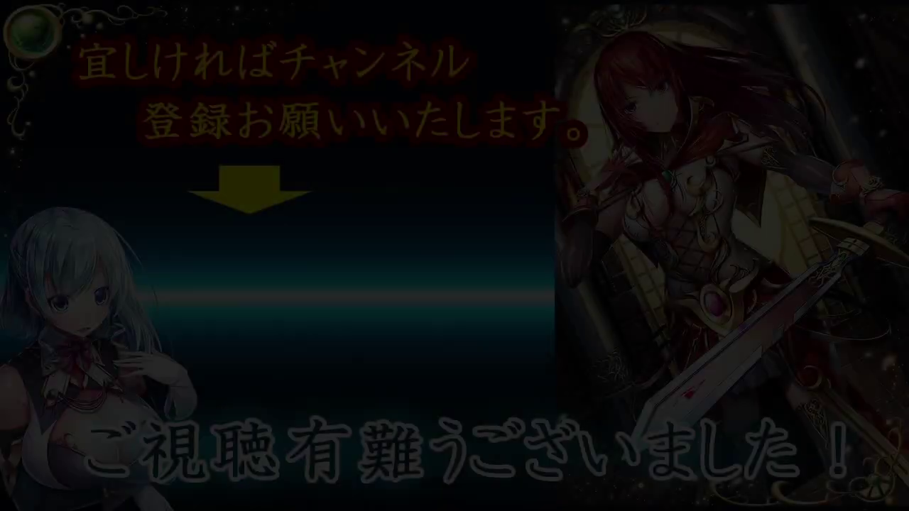